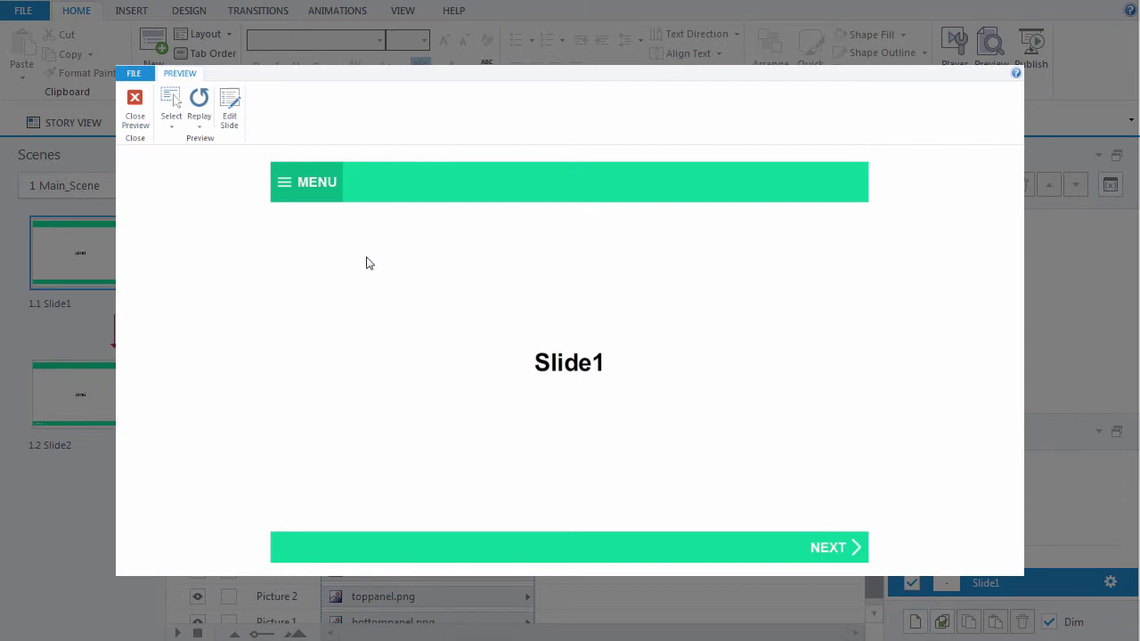
Step: Open the MENU panel in the preview of the finished slide
left_click(310, 187)
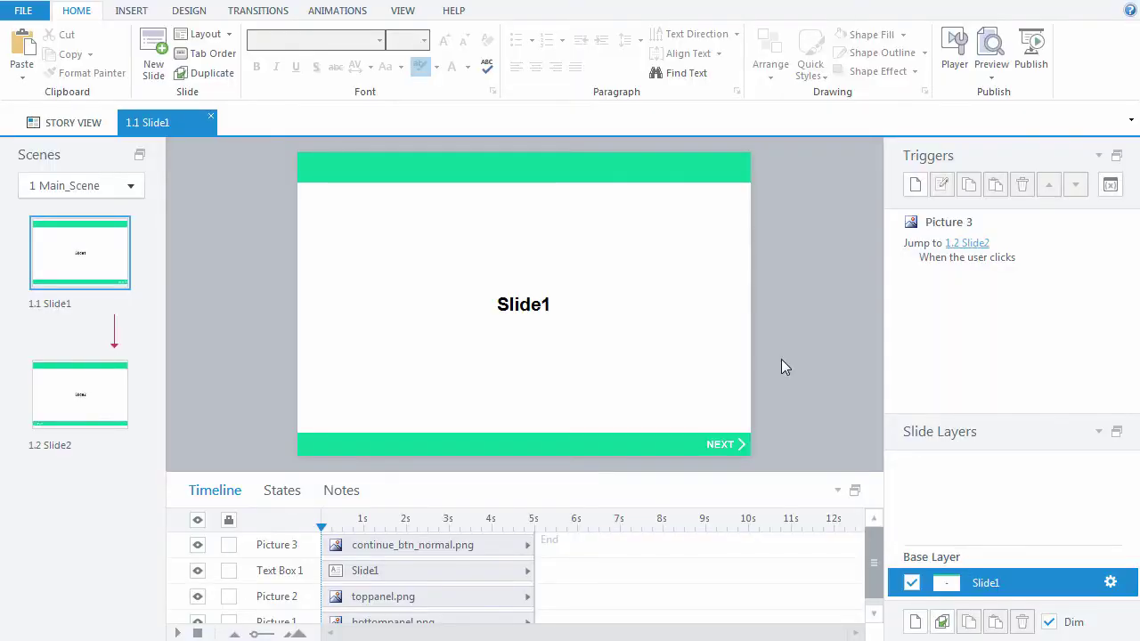
Step: Insert menu_btn_normal.png onto Slide1 as the MENU button picture
key("ctrl+j")
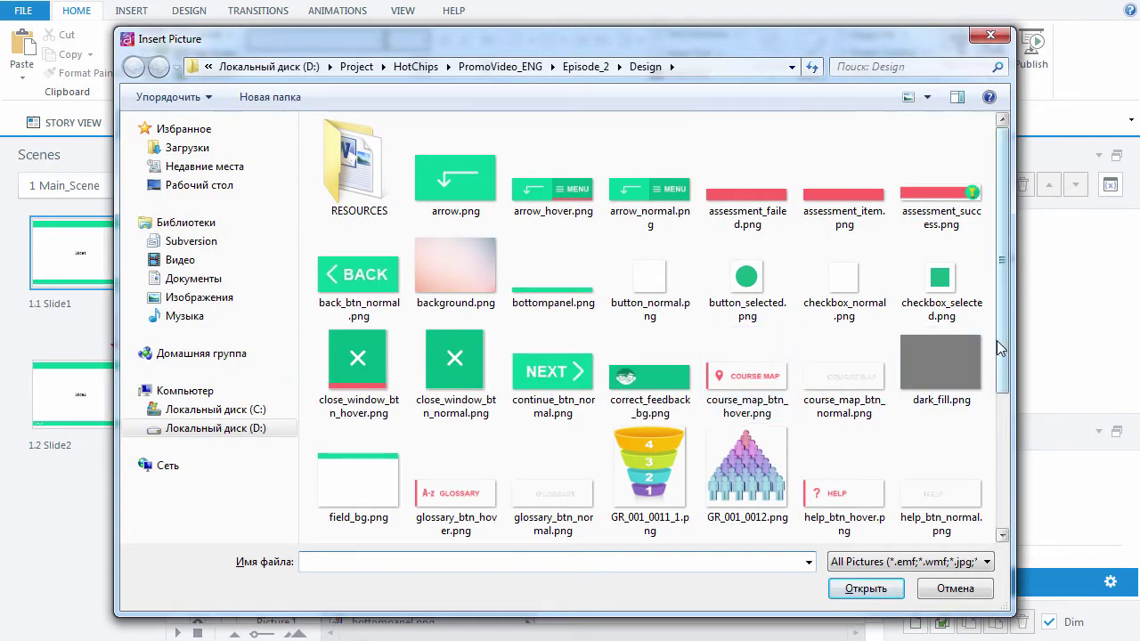
left_click_drag(997, 340, 995, 479)
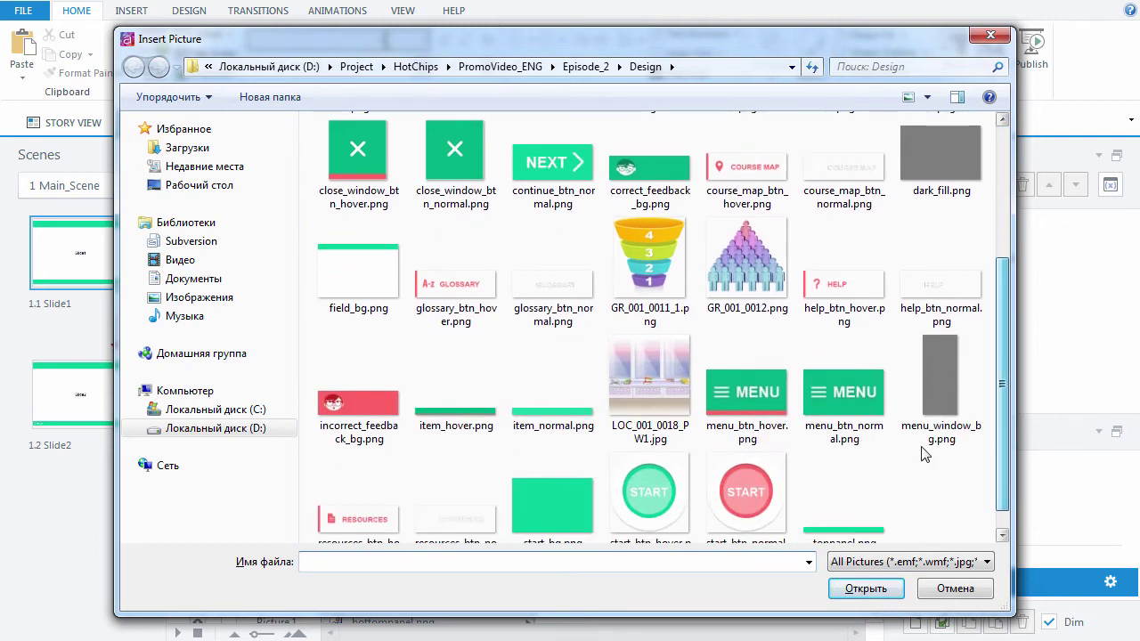
left_click(844, 397)
left_click(865, 589)
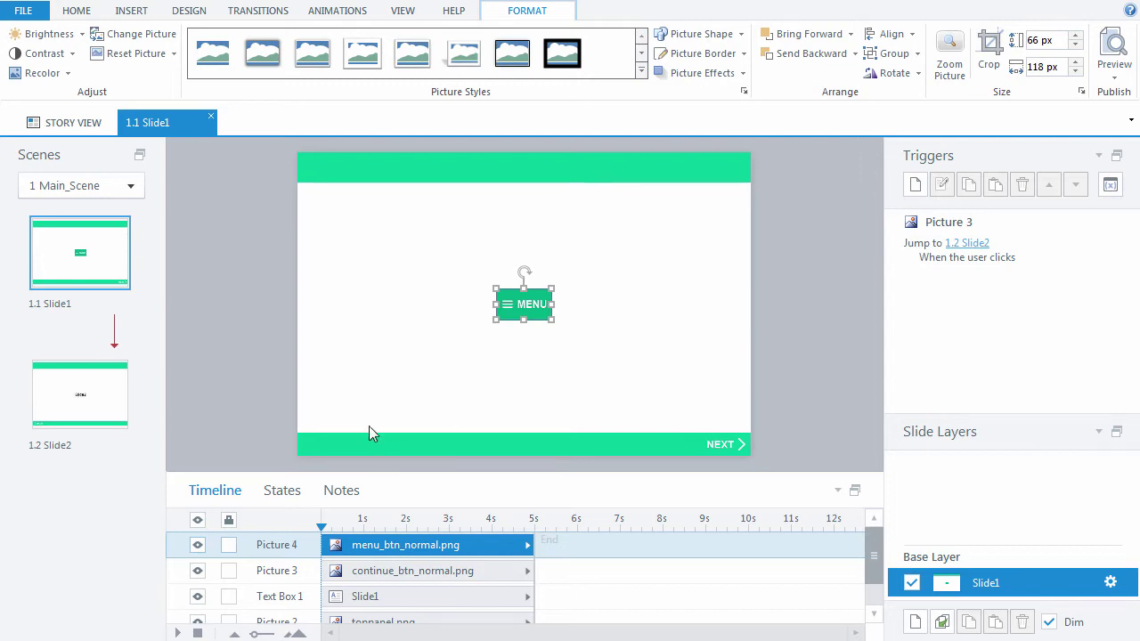
Step: Duplicate the MENU picture's Normal state as a new Hover state
left_click(283, 492)
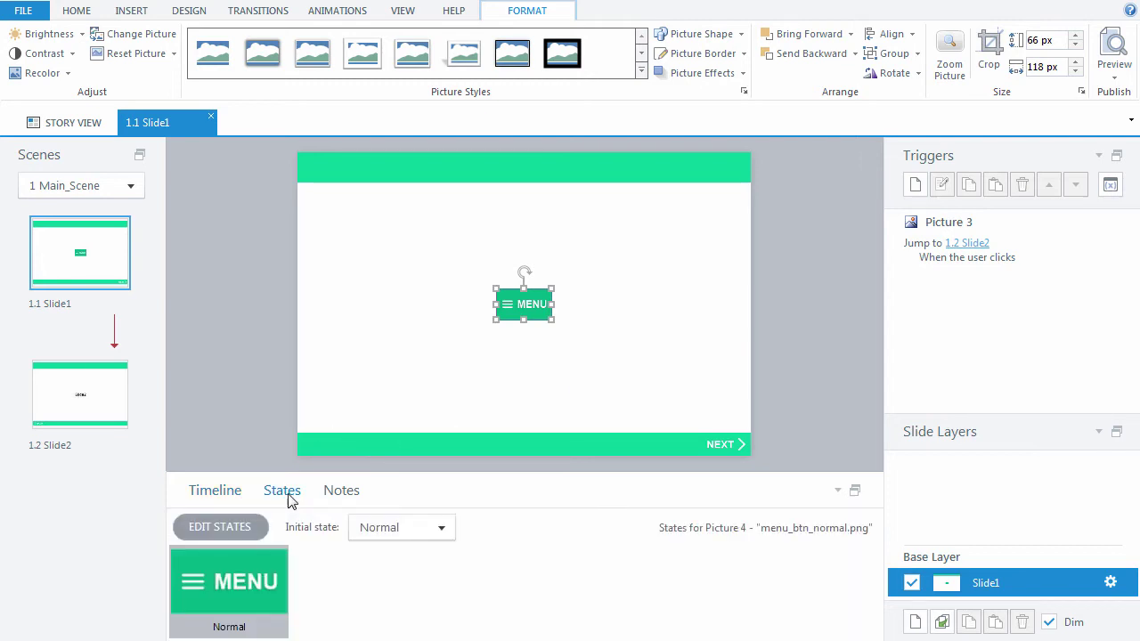
left_click(252, 520)
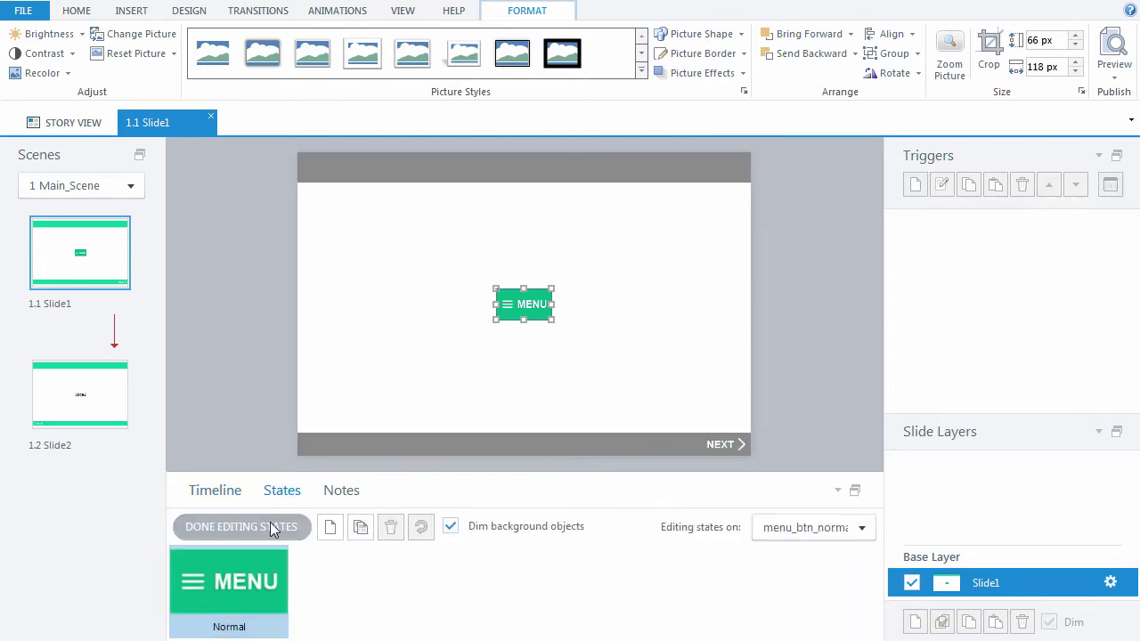
left_click(361, 528)
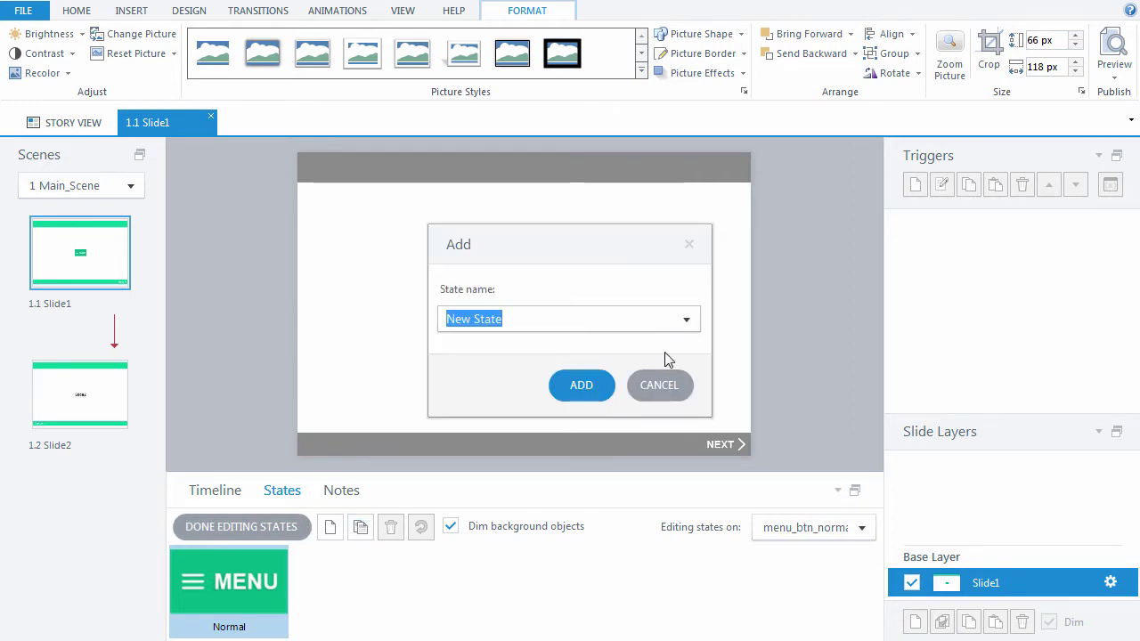
left_click(683, 321)
left_click(666, 345)
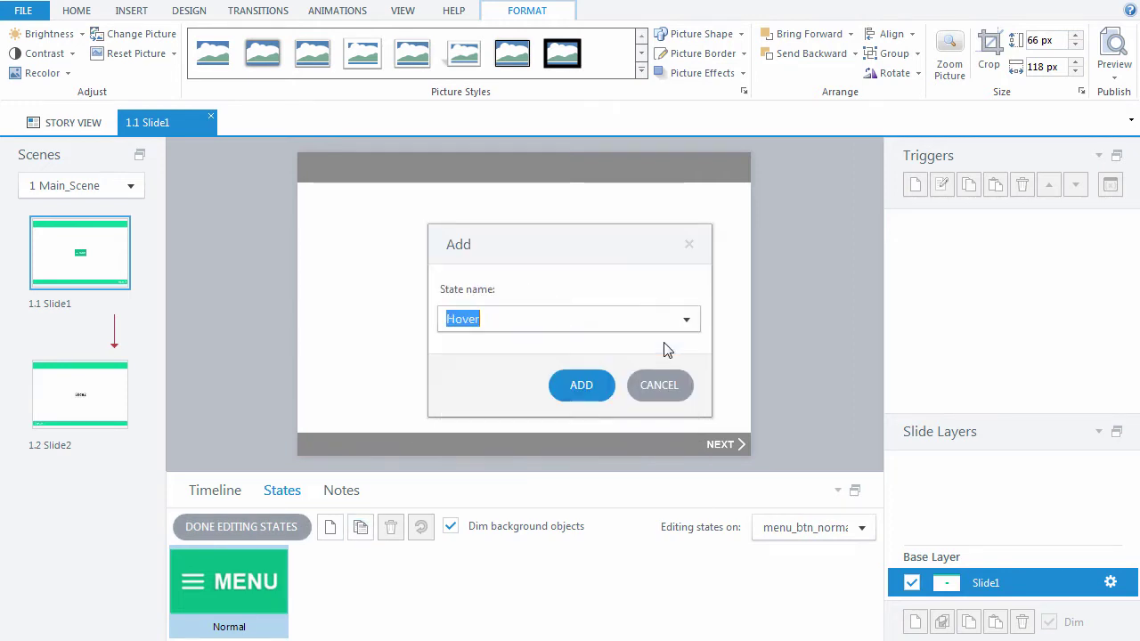
left_click(599, 384)
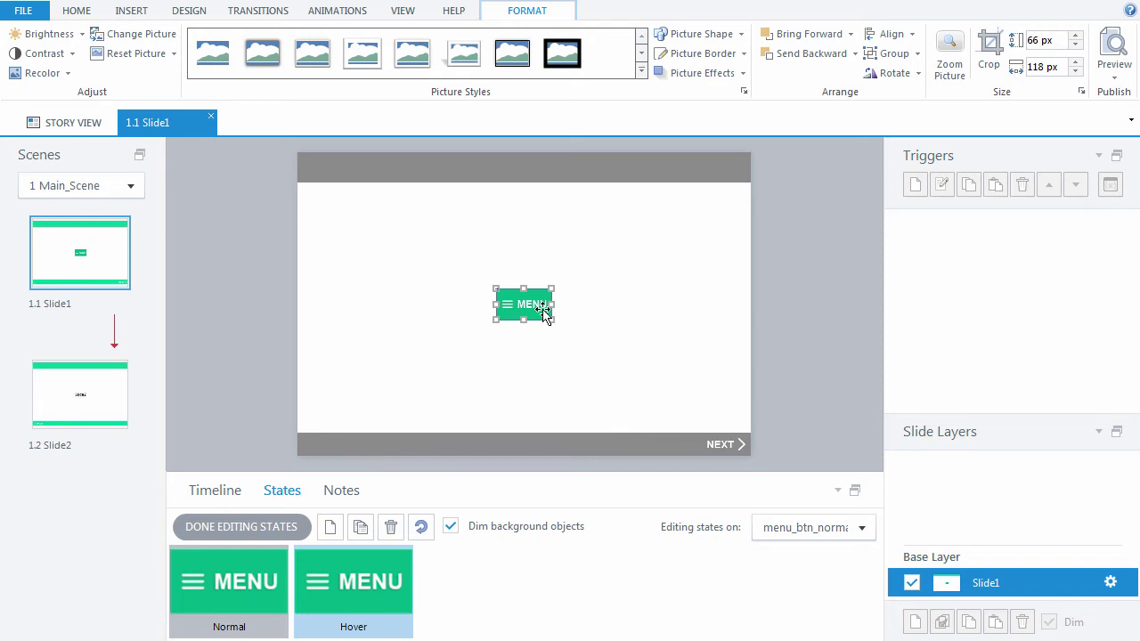
Step: Change the Hover state's picture to menu_btn_hover.png and finish editing states
right_click(541, 307)
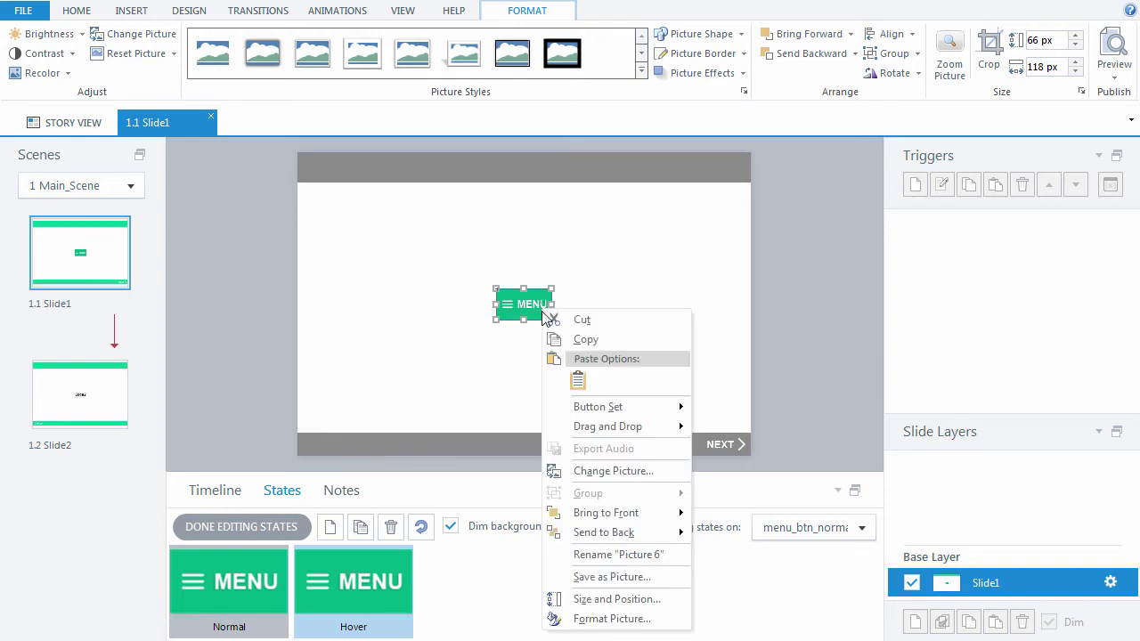
left_click(584, 474)
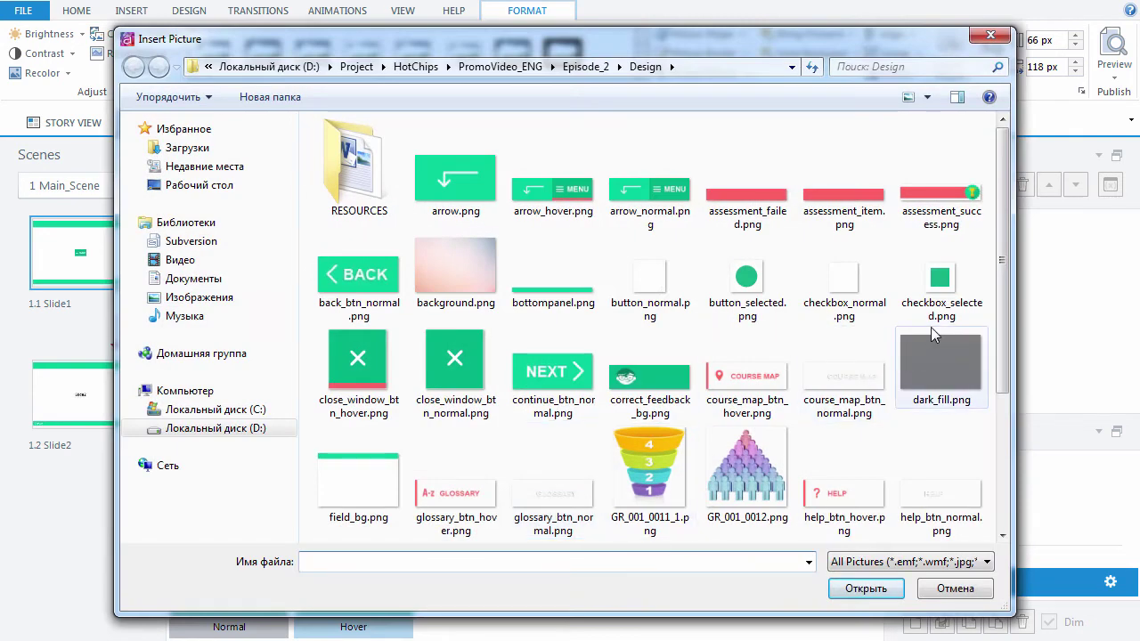
left_click_drag(998, 332, 1016, 477)
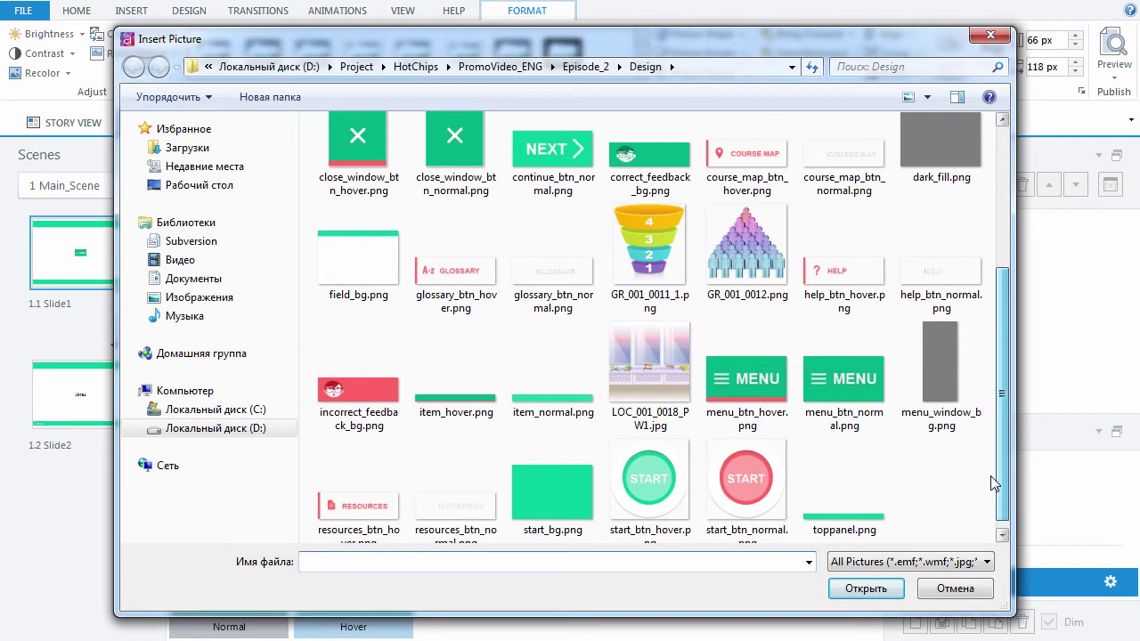
left_click(752, 414)
left_click(865, 589)
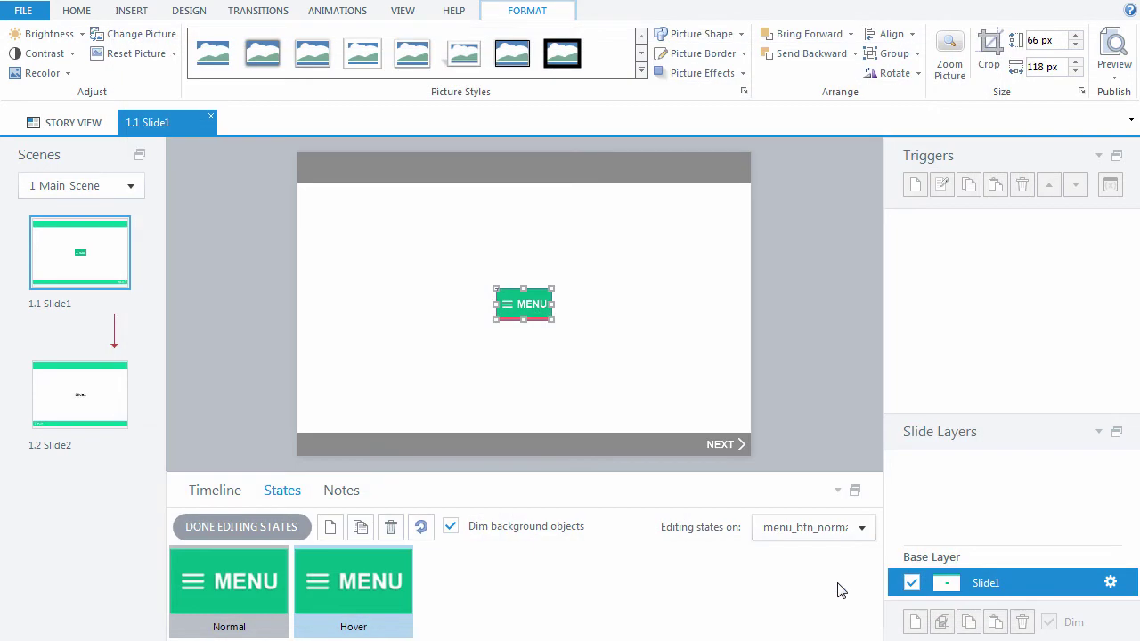
left_click(239, 525)
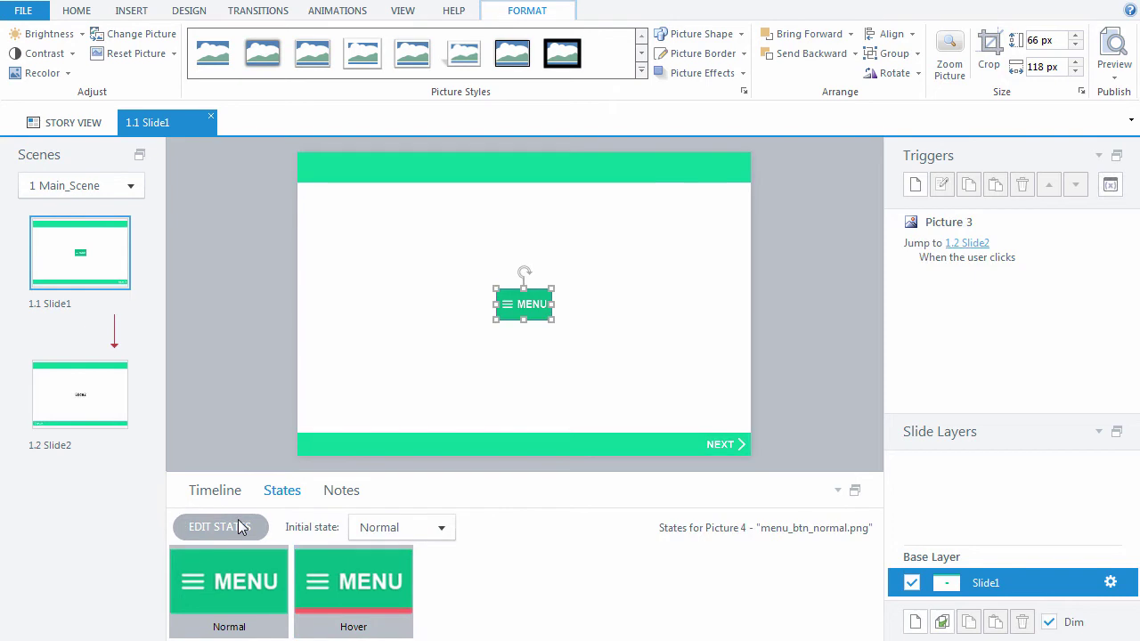
left_click(222, 492)
Step: Preview just this slide to check the MENU button's hover
left_click(242, 410)
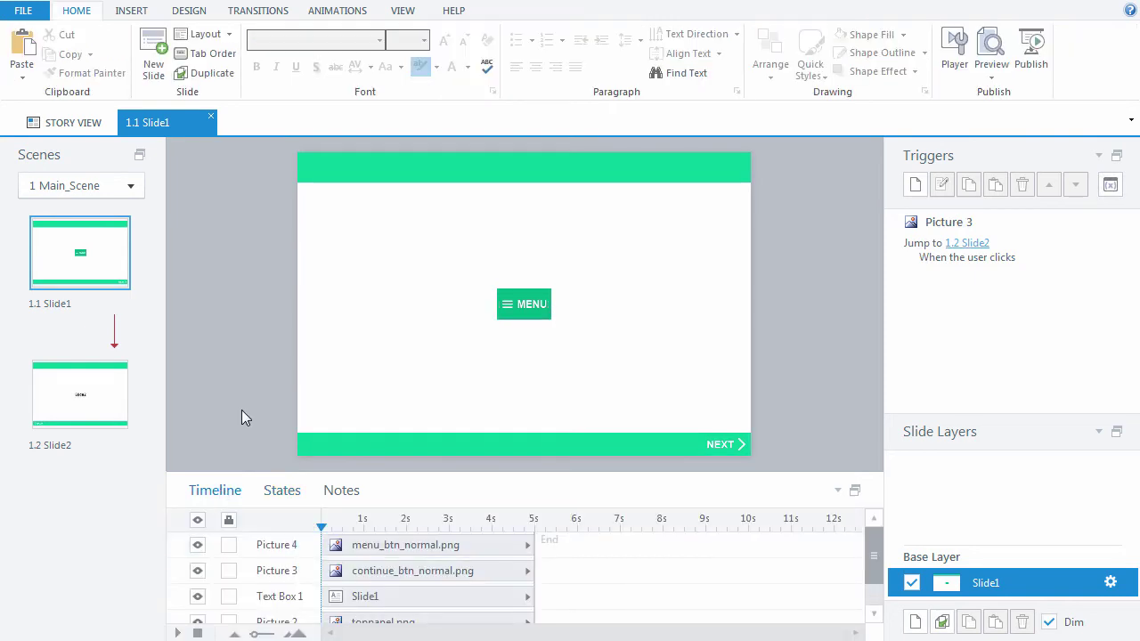
left_click(988, 78)
left_click(1024, 95)
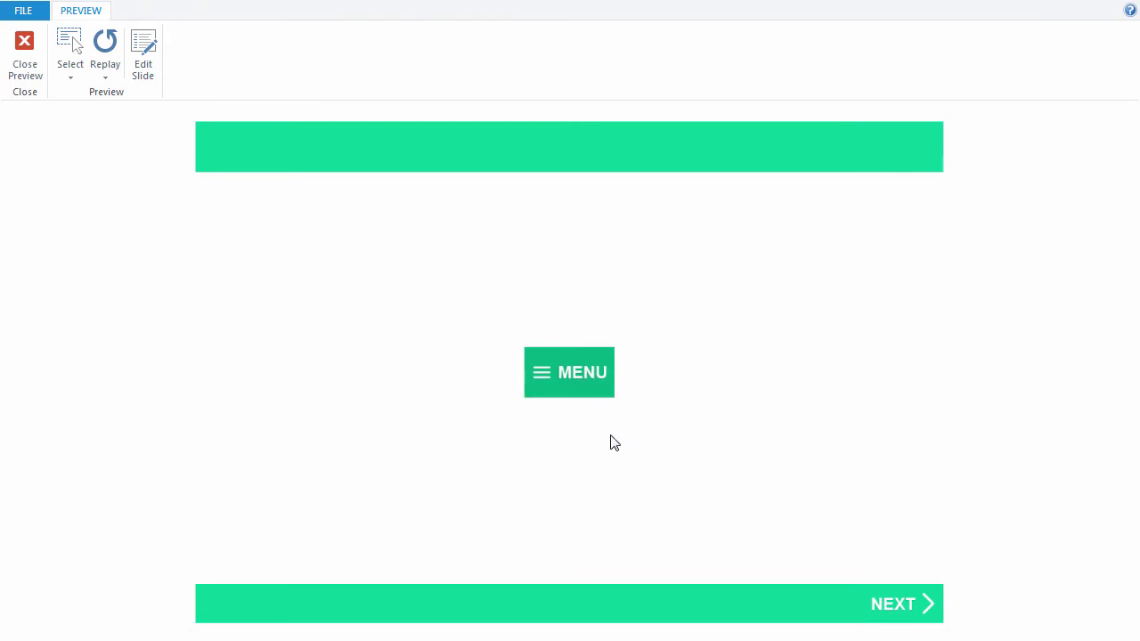
left_click(24, 52)
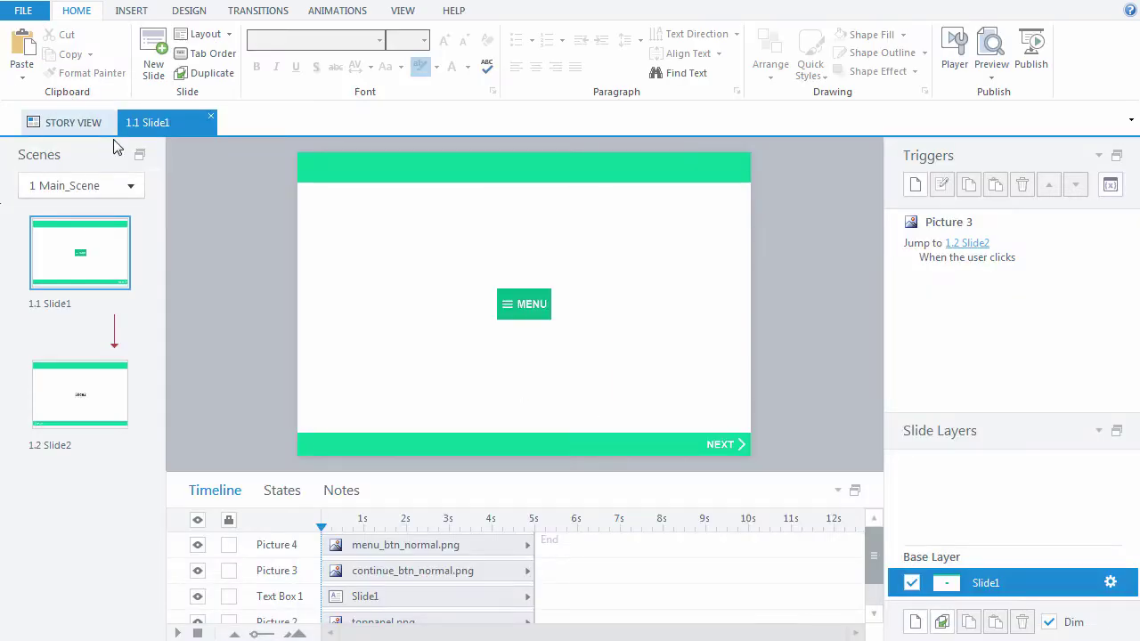
Step: Align the MENU button to the slide's left and top edges
left_click(512, 303)
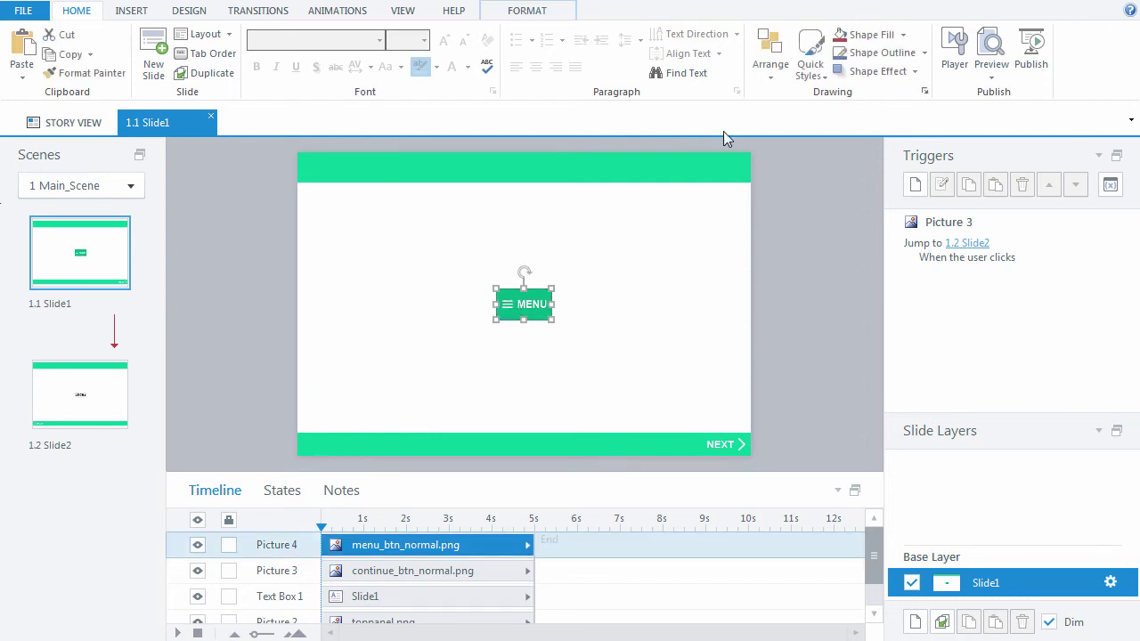
left_click(770, 53)
mouse_move(817, 299)
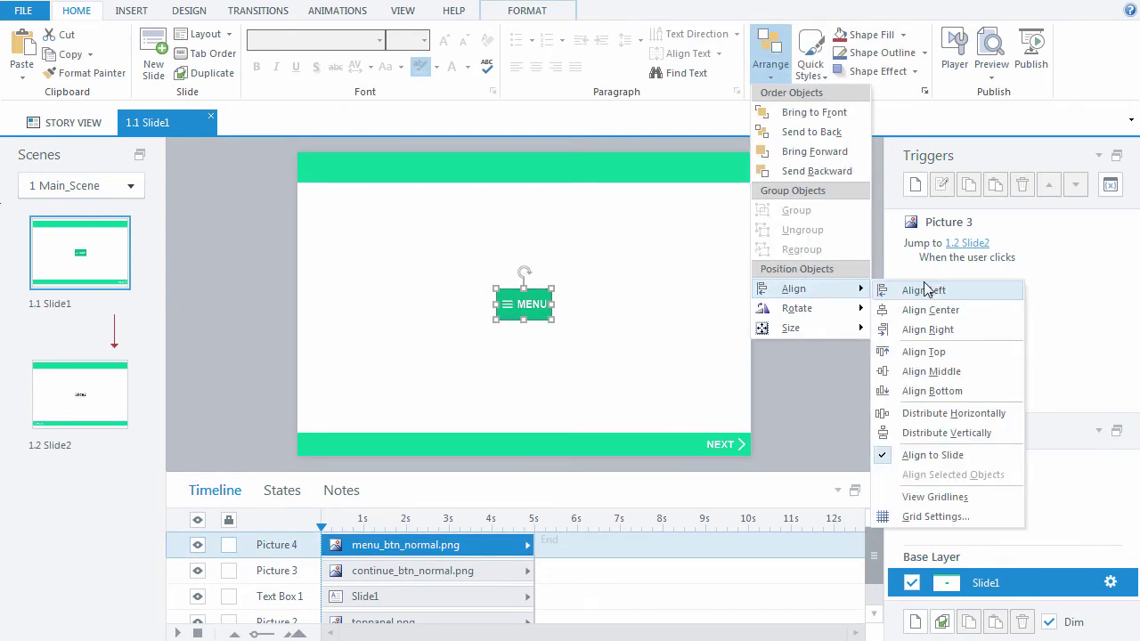
left_click(923, 290)
left_click(780, 68)
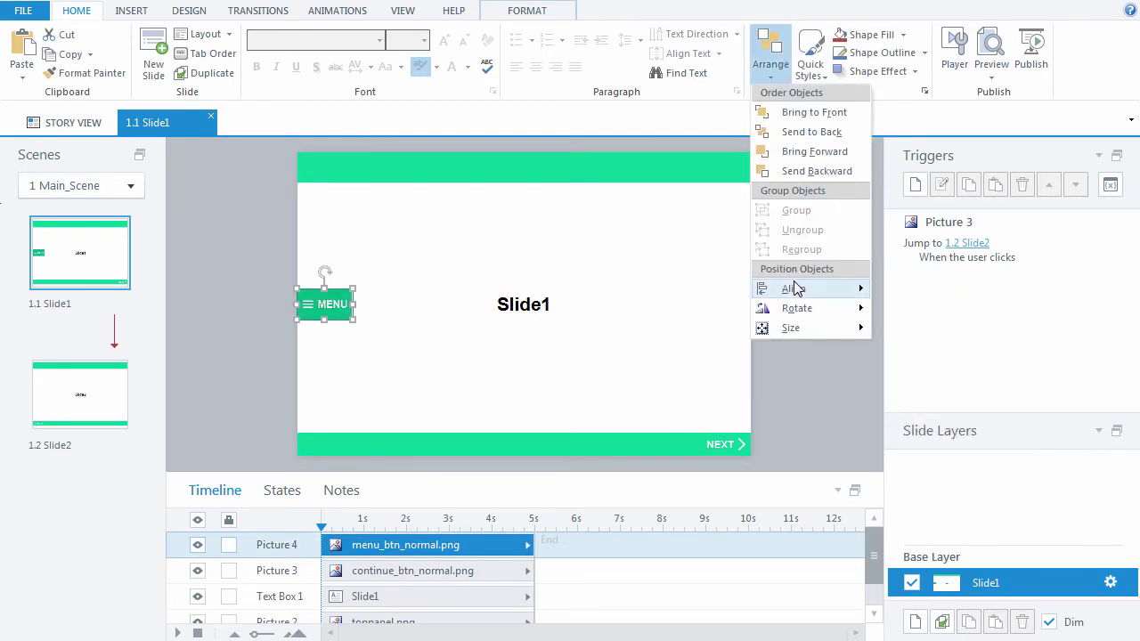
mouse_move(795, 288)
left_click(886, 349)
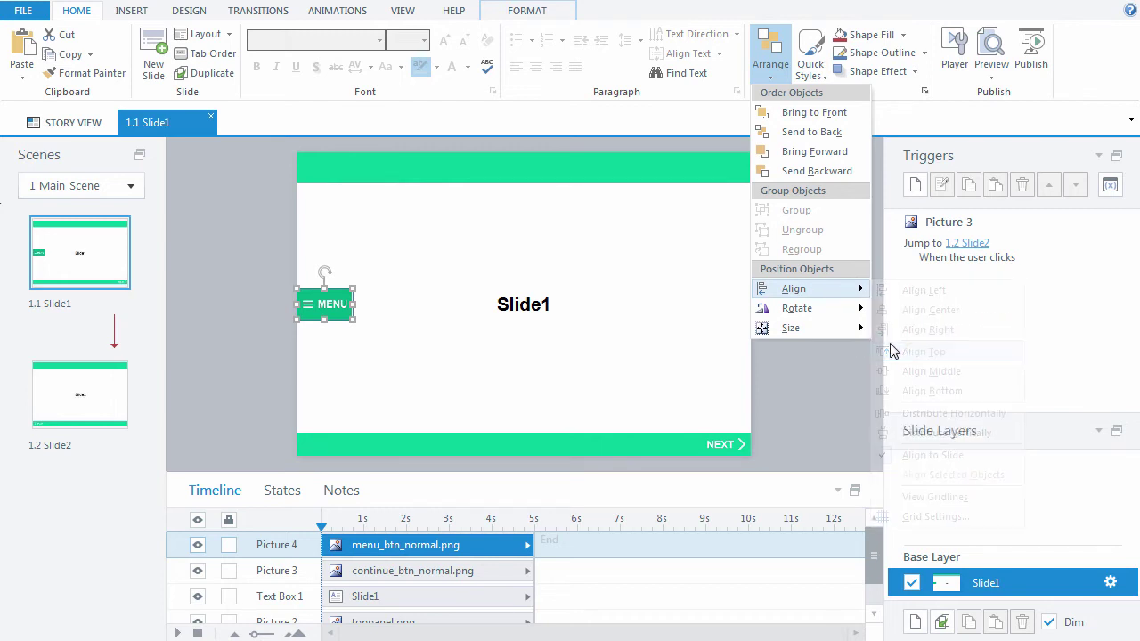
left_click(795, 342)
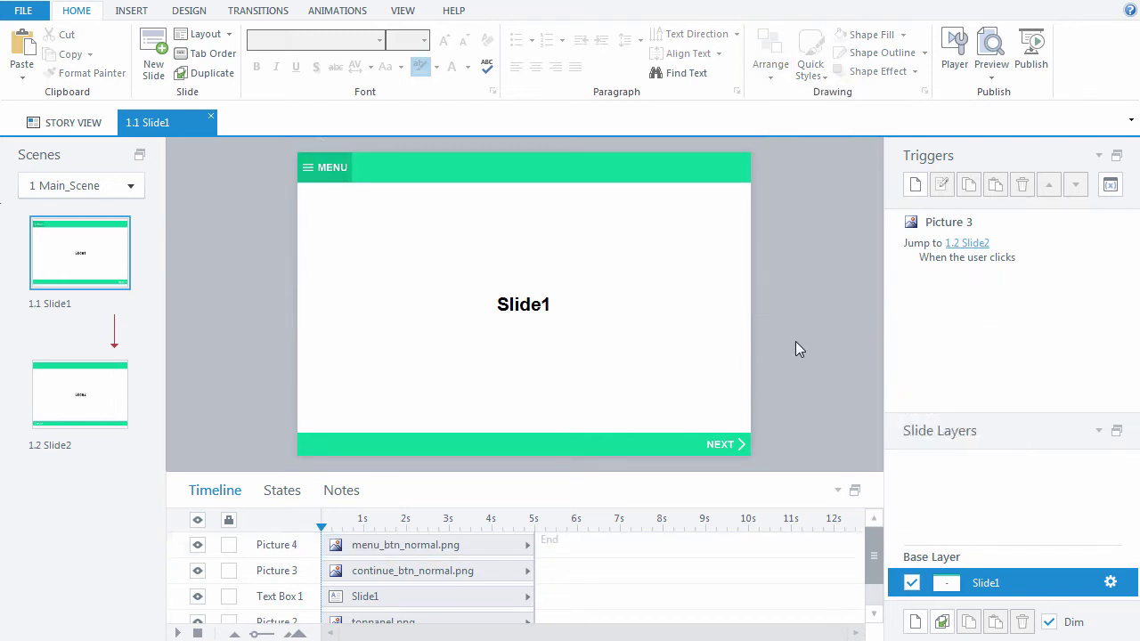
Step: Add a slide layer named MENU and turn off its dimming of the base layer
left_click(916, 622)
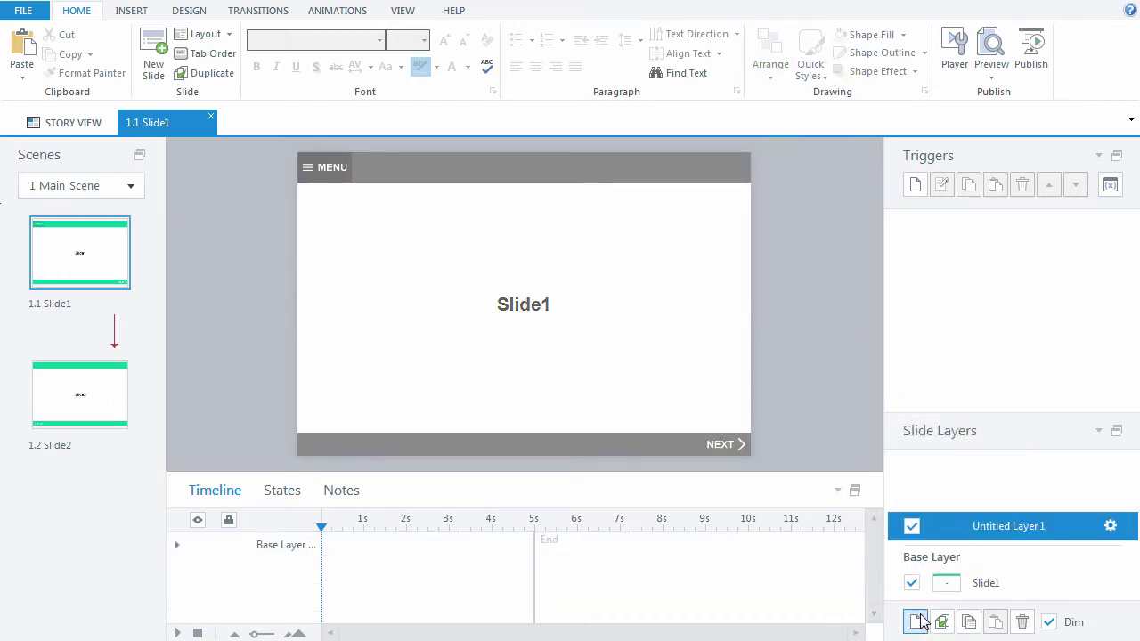
double_click(992, 531)
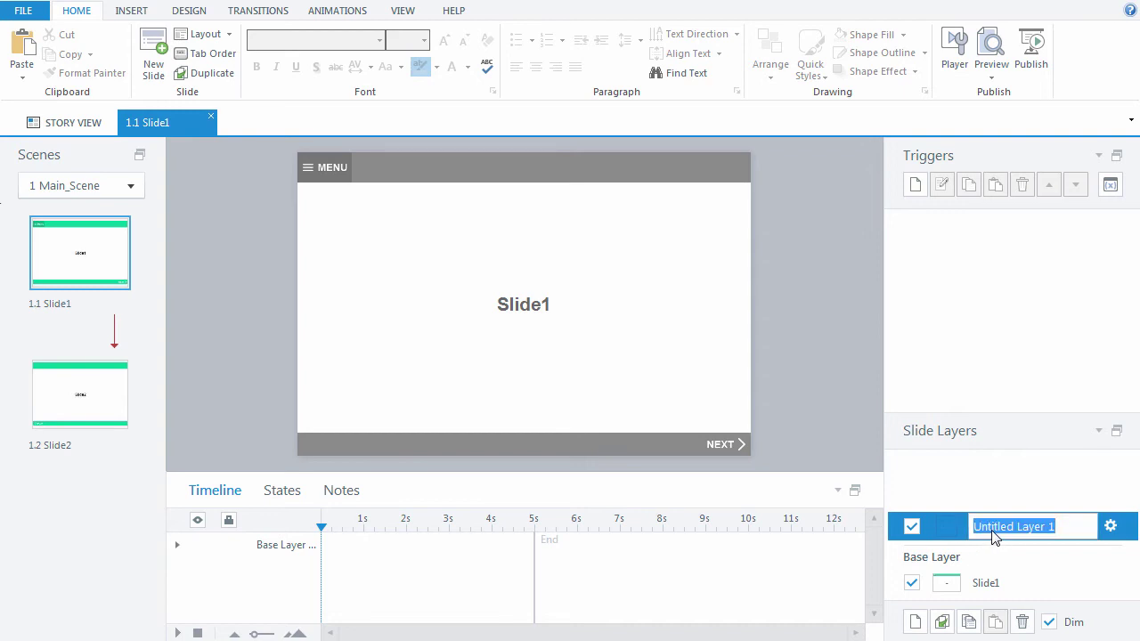
type("MENU")
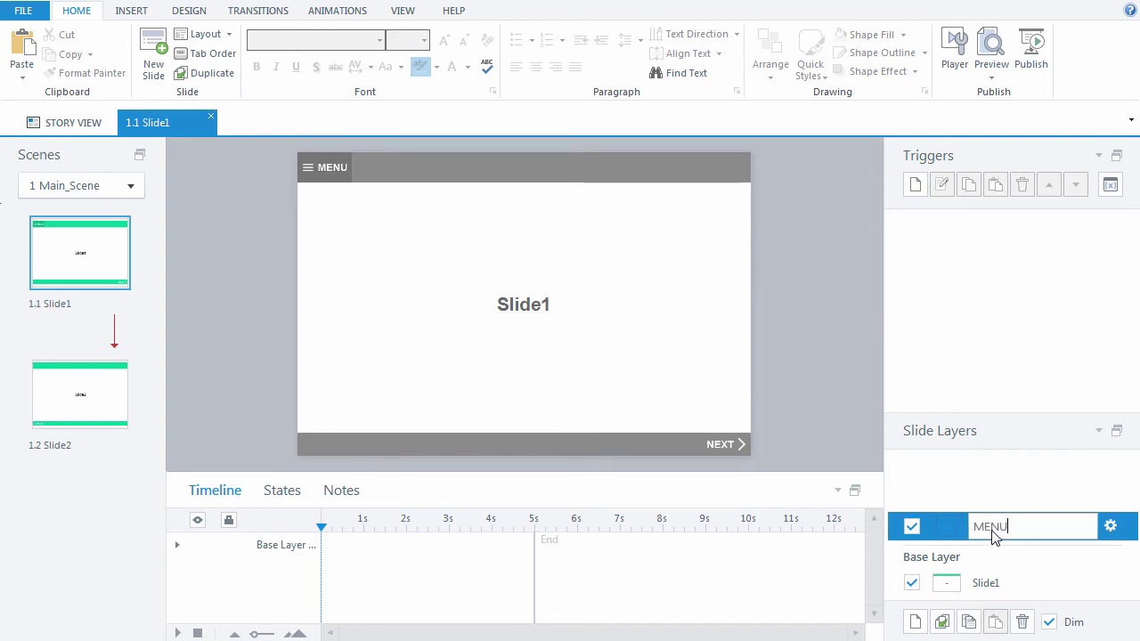
key("Return")
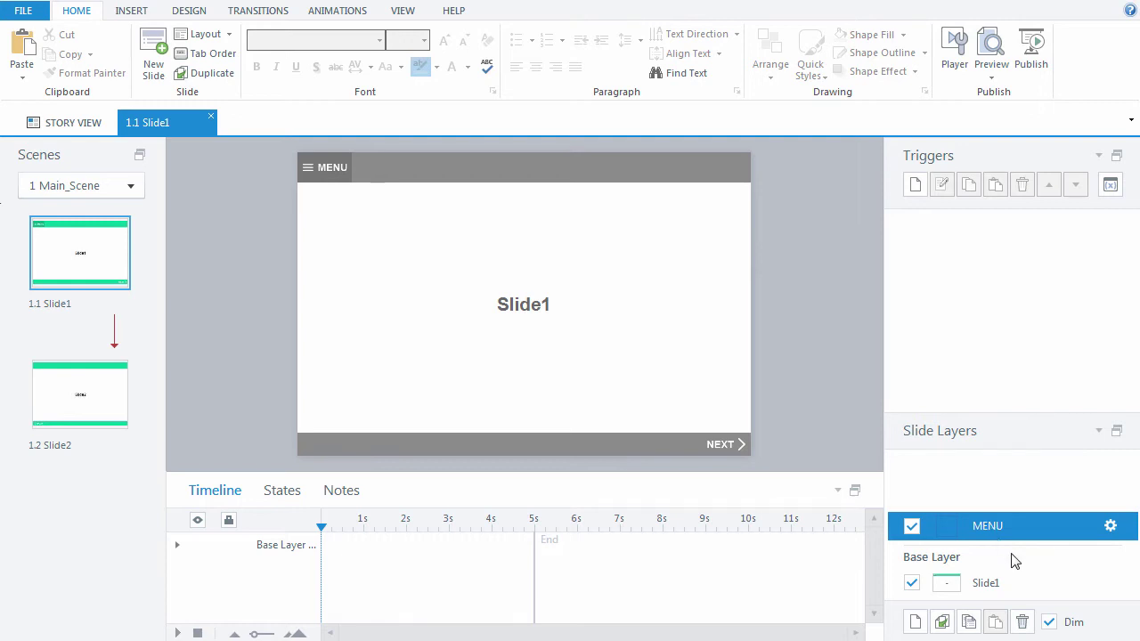
left_click(1048, 622)
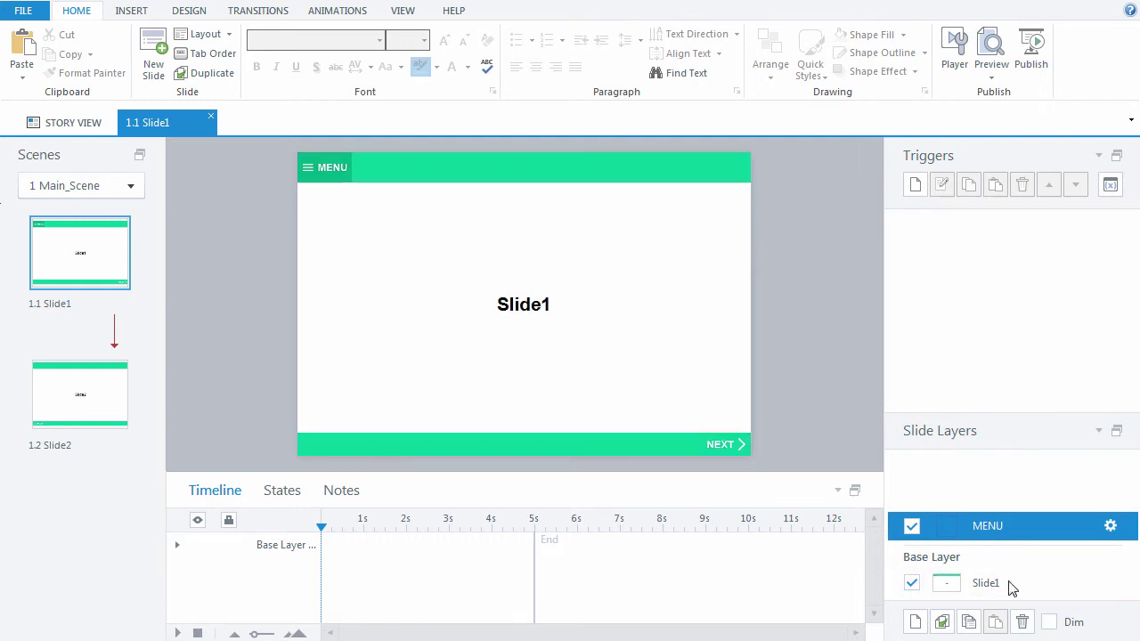
Step: Insert menu_window_bg.png and align the grey panel to the slide's left edge
key("ctrl+j")
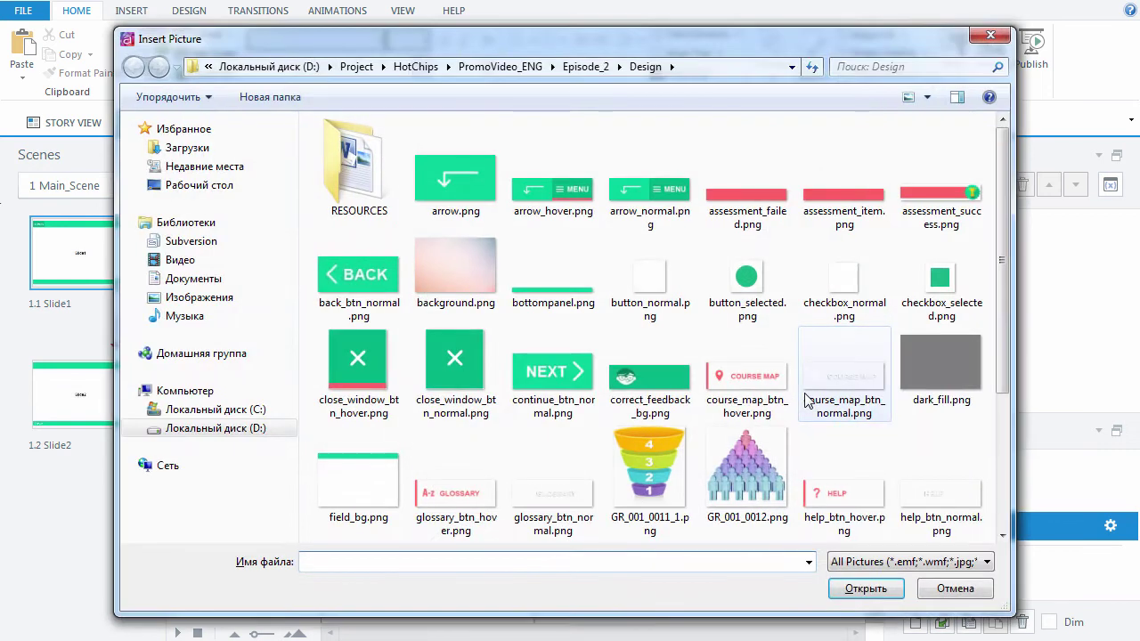
scroll(947, 423, "down", 2)
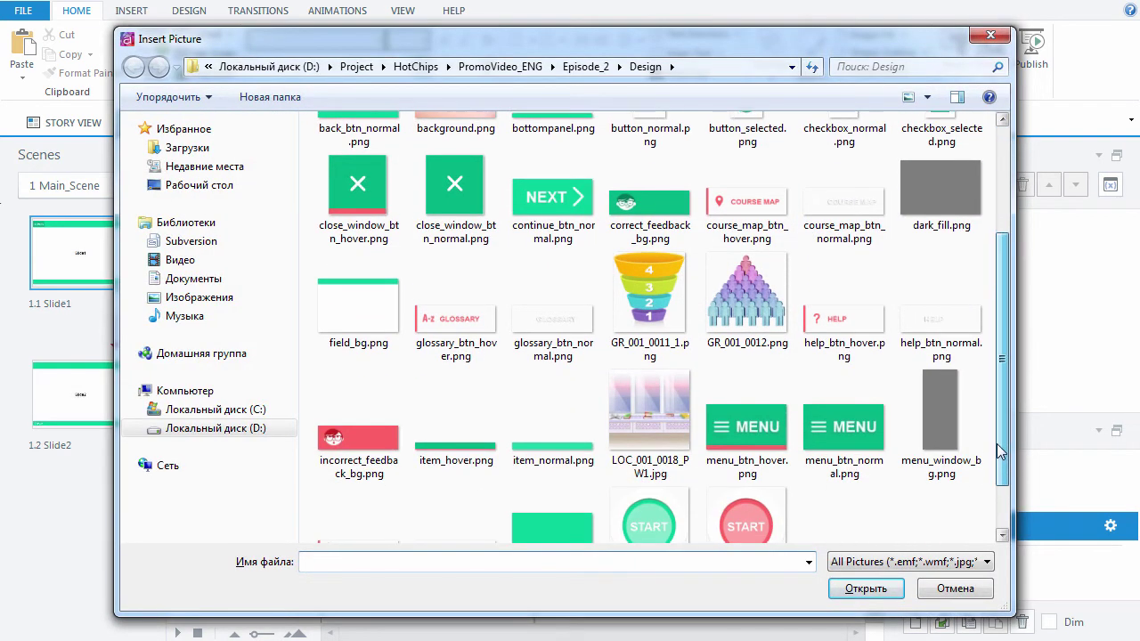
left_click(946, 420)
left_click(882, 584)
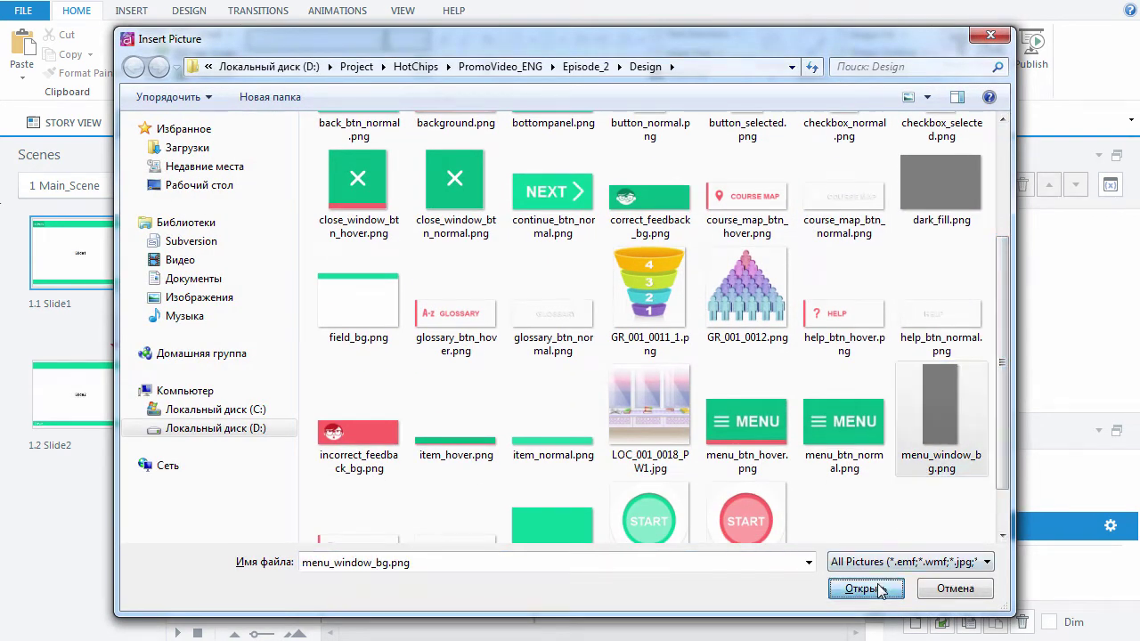
left_click(71, 9)
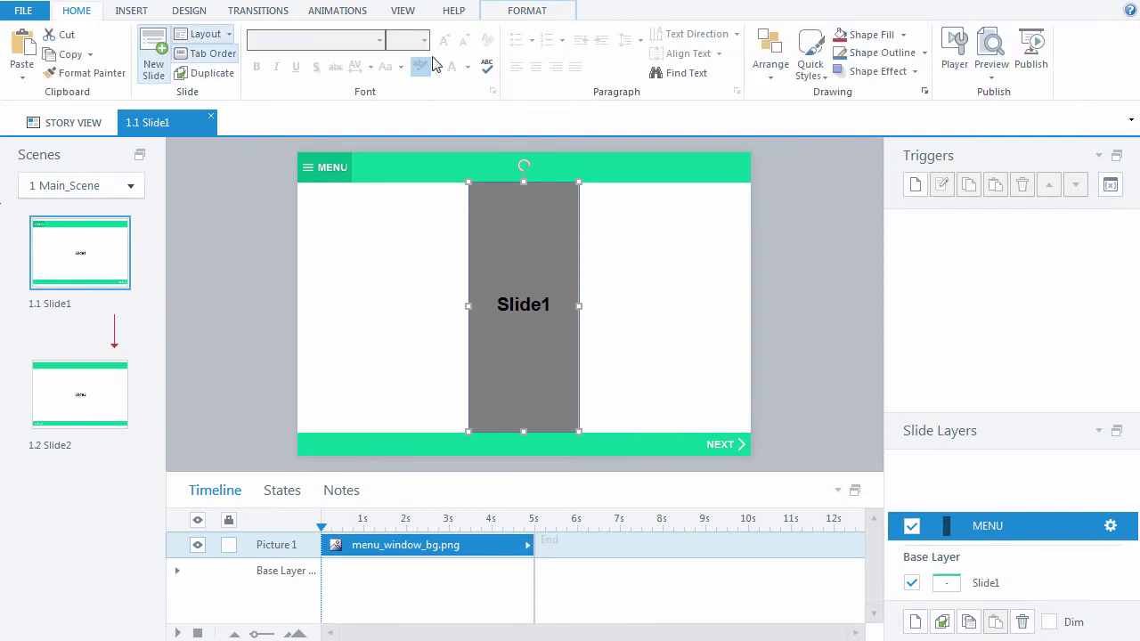
left_click(768, 84)
mouse_move(784, 291)
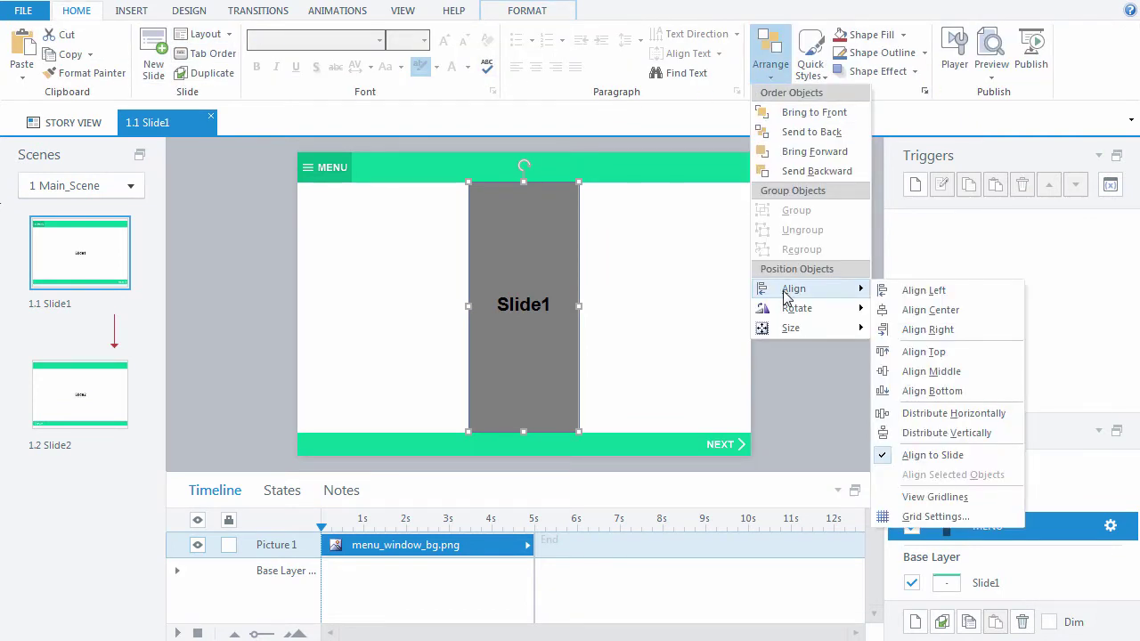
left_click(926, 290)
left_click(450, 254)
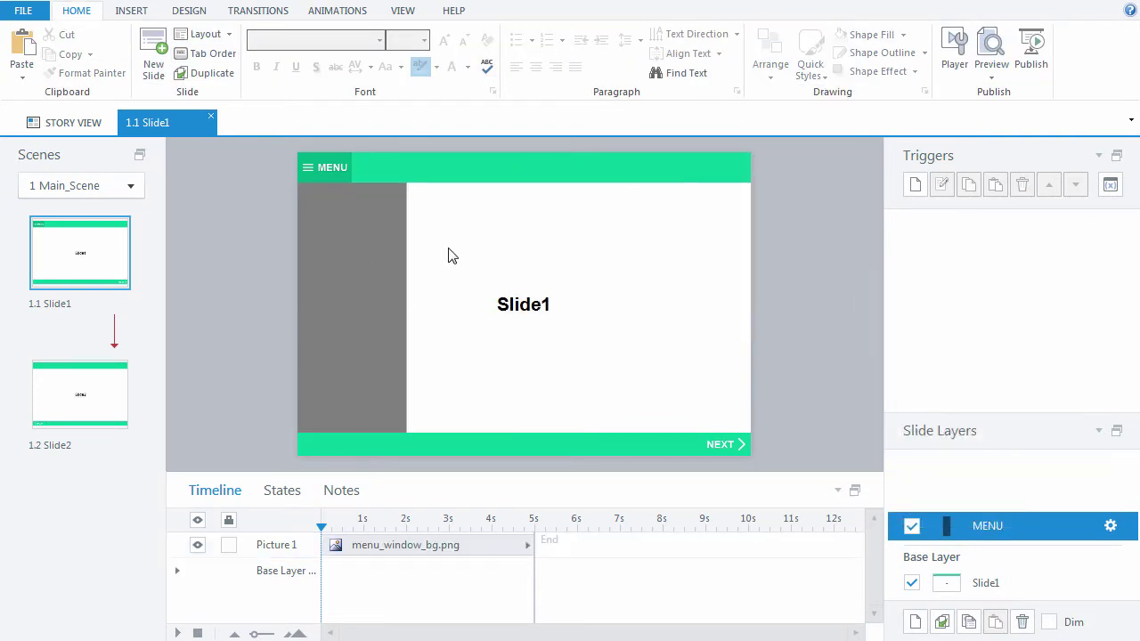
Step: Insert the COURSE MAP and HELP normal button images and stack them on the panel
key("ctrl+j")
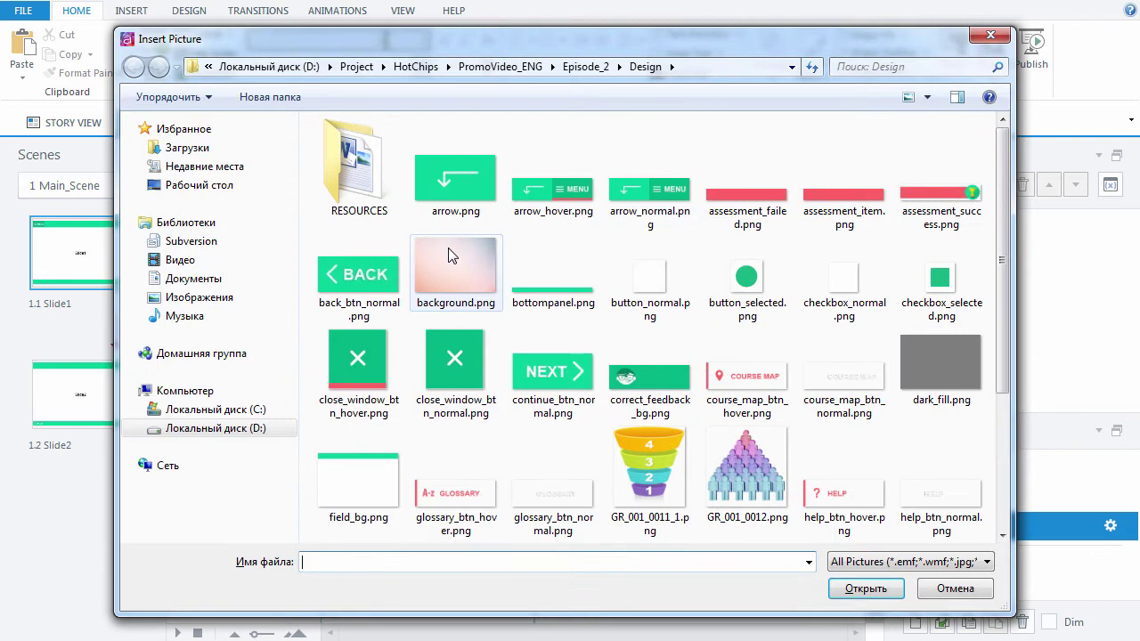
left_click(822, 387)
left_click(865, 588)
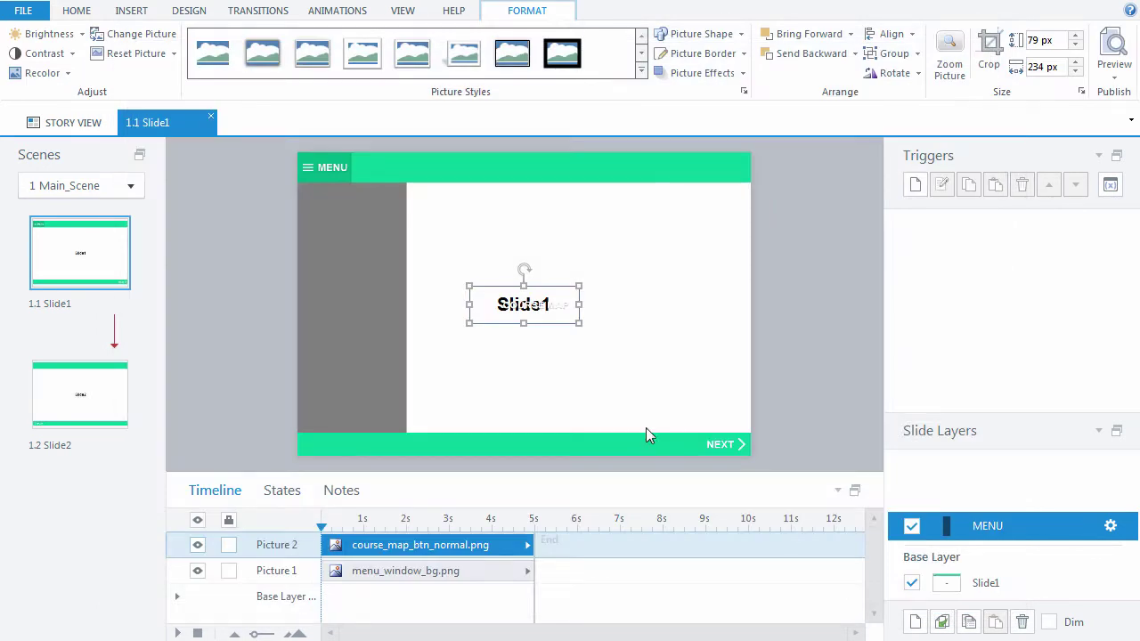
left_click_drag(473, 259, 398, 215)
key("ctrl+j")
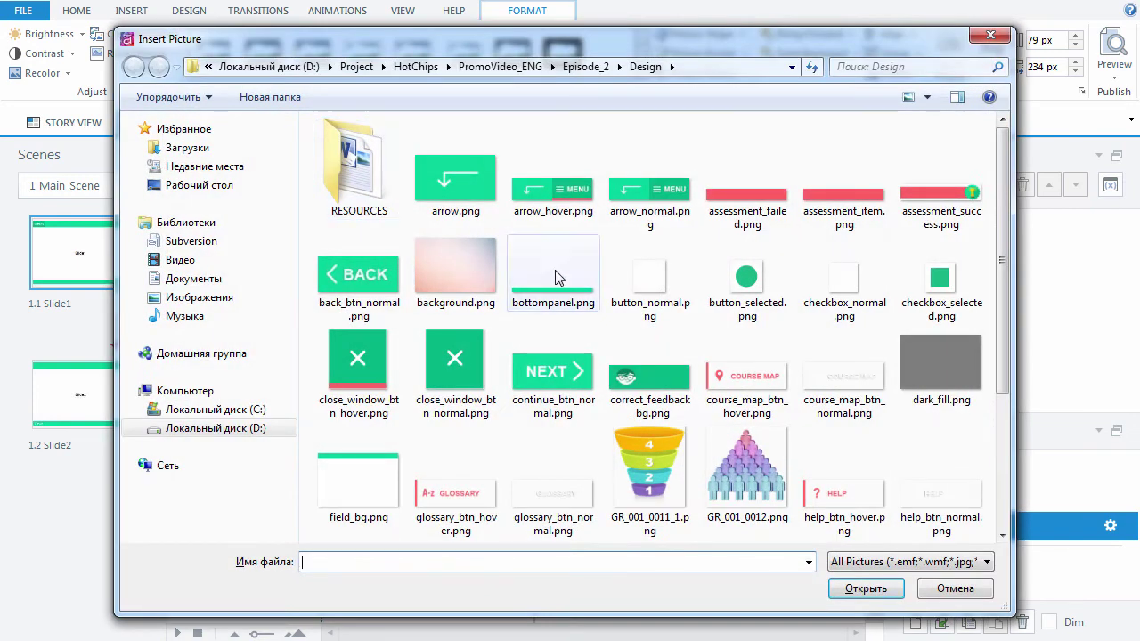
left_click(915, 514)
left_click(864, 588)
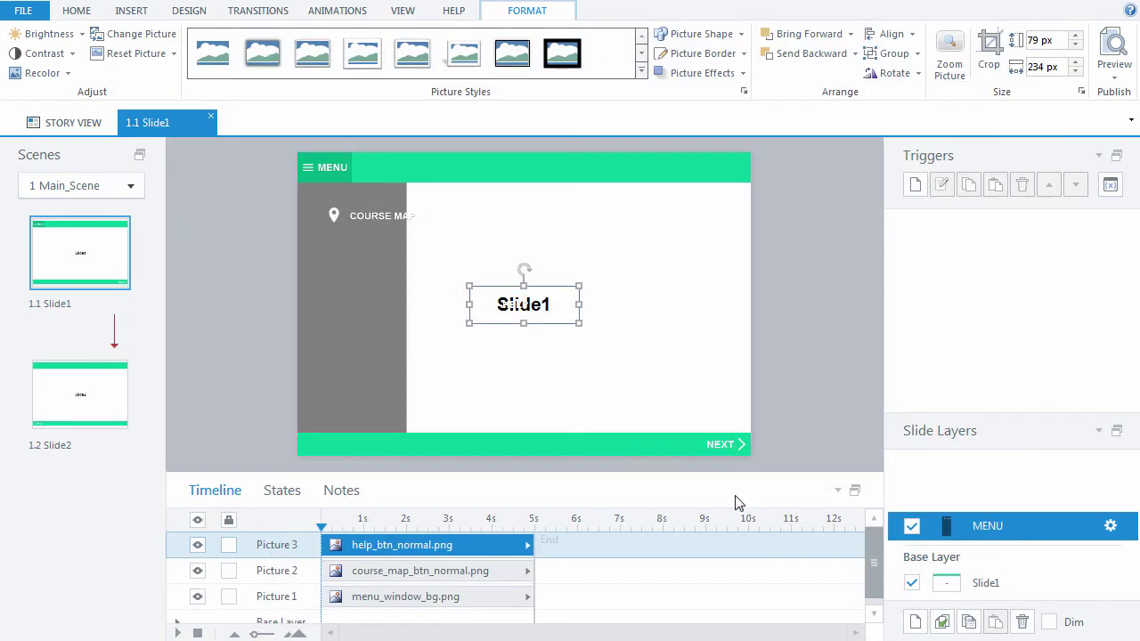
left_click_drag(573, 318, 482, 294)
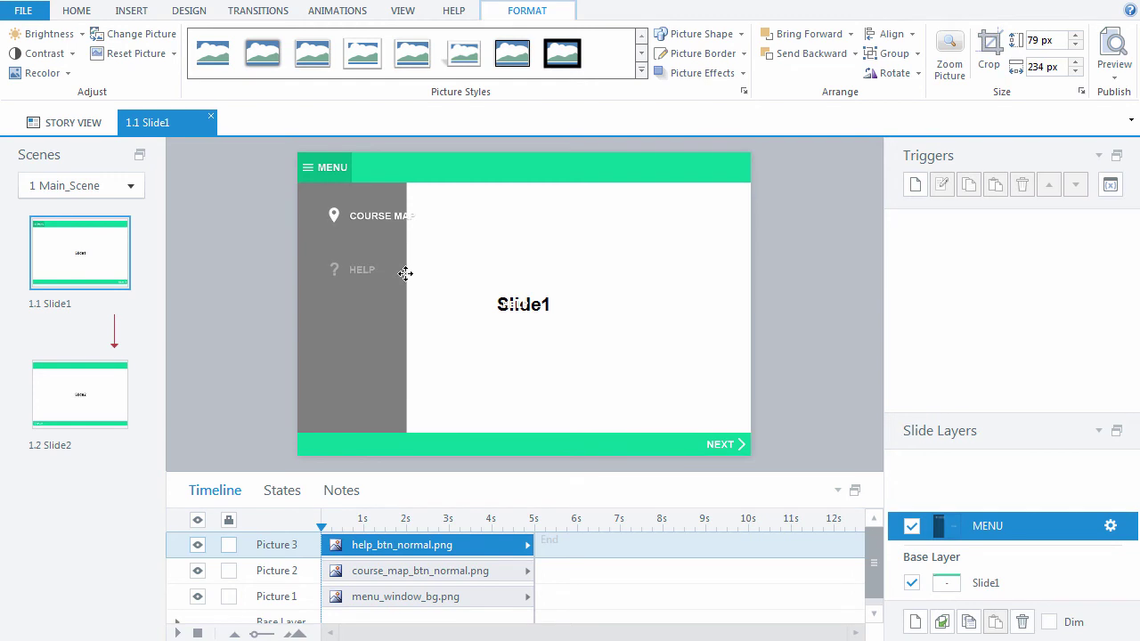
left_click_drag(405, 273, 408, 278)
Step: Insert the RESOURCES and GLOSSARY normal button images and stack them below HELP
key("ctrl+j")
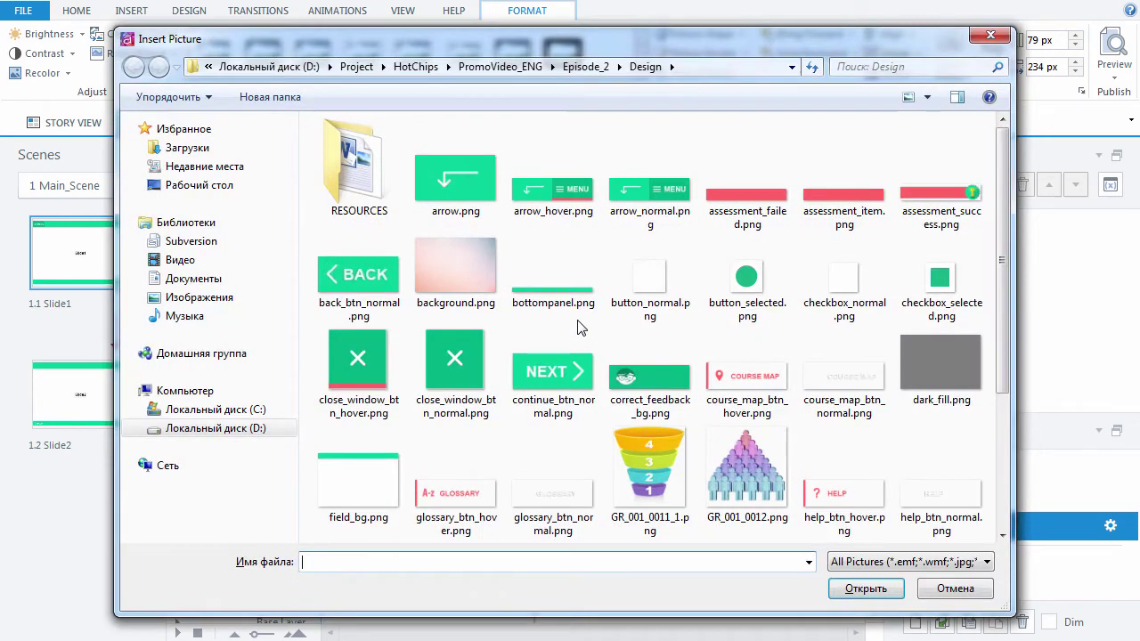
left_click_drag(999, 355, 993, 495)
left_click(440, 504)
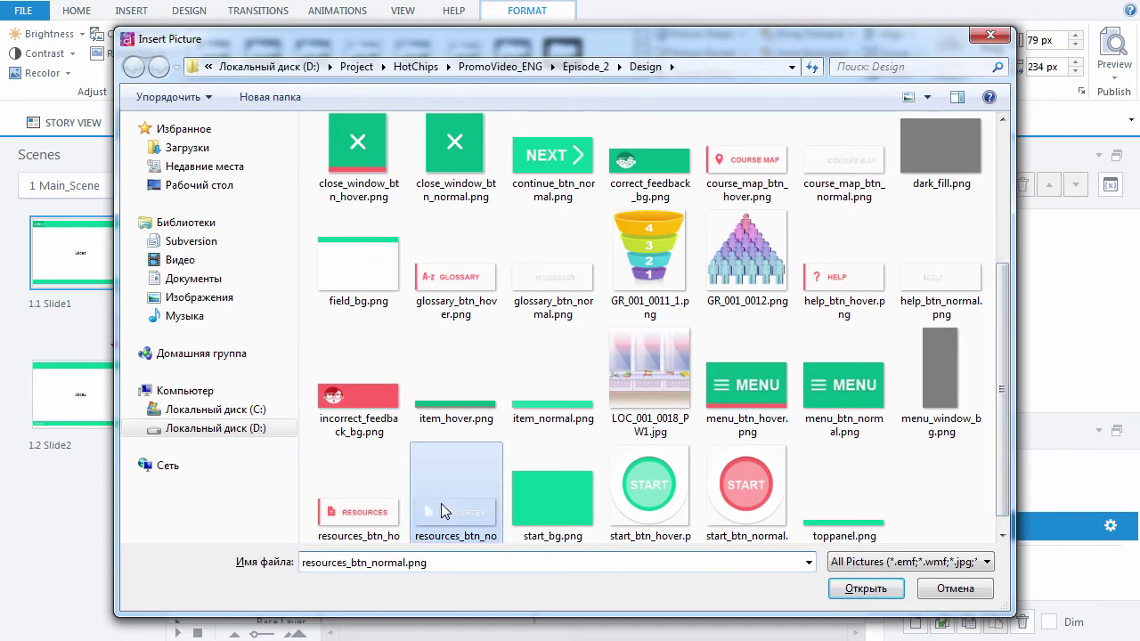
left_click(866, 589)
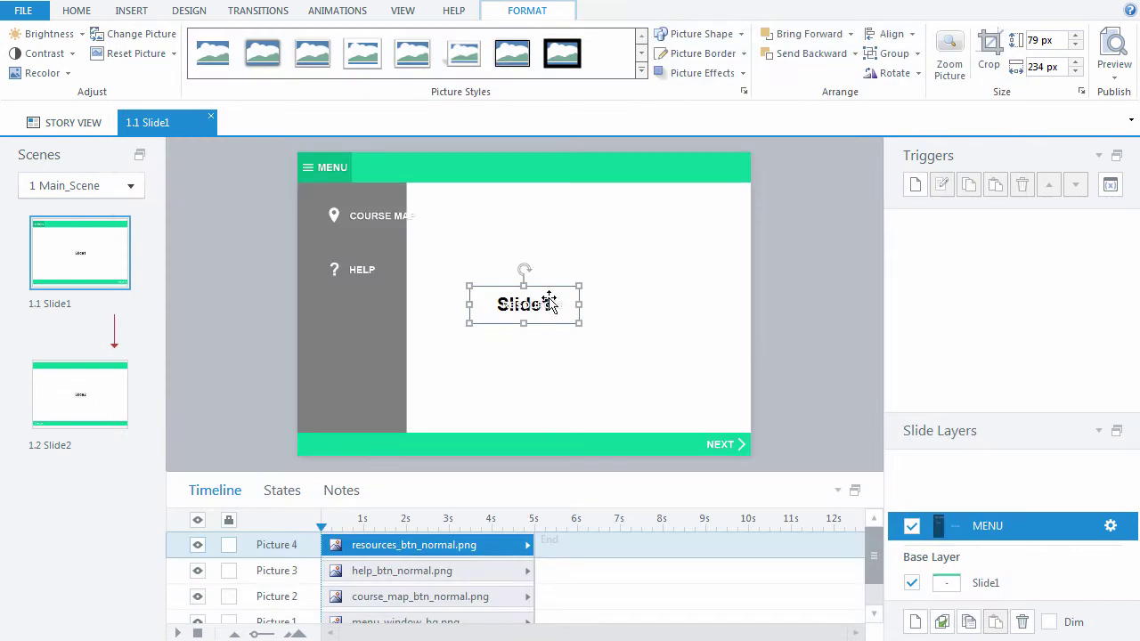
left_click_drag(547, 304, 395, 323)
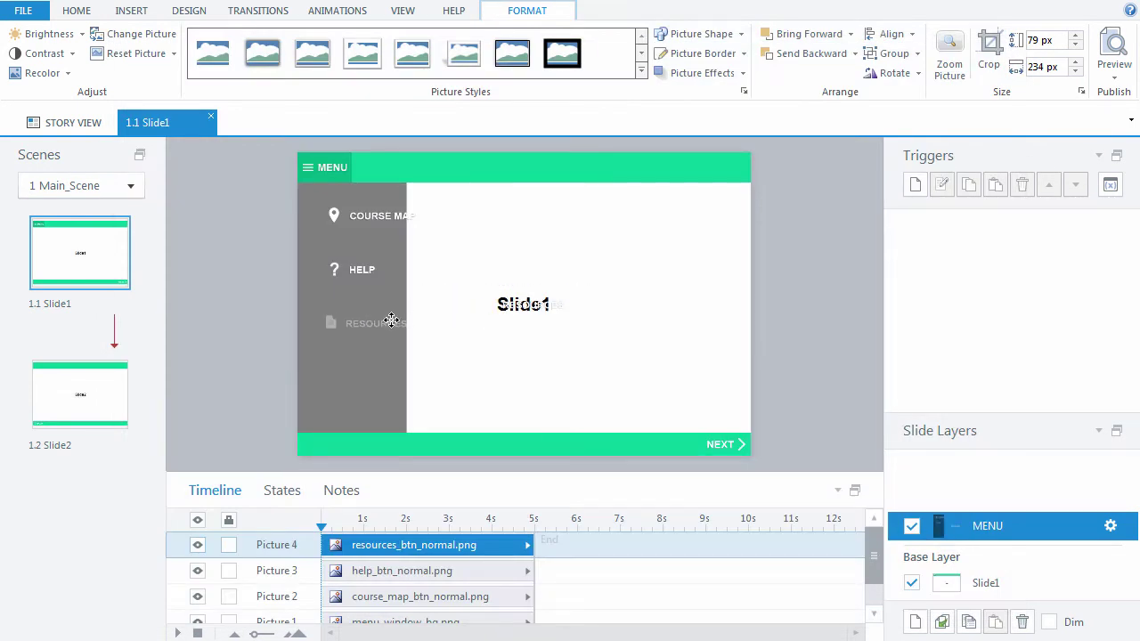
key("ctrl+j")
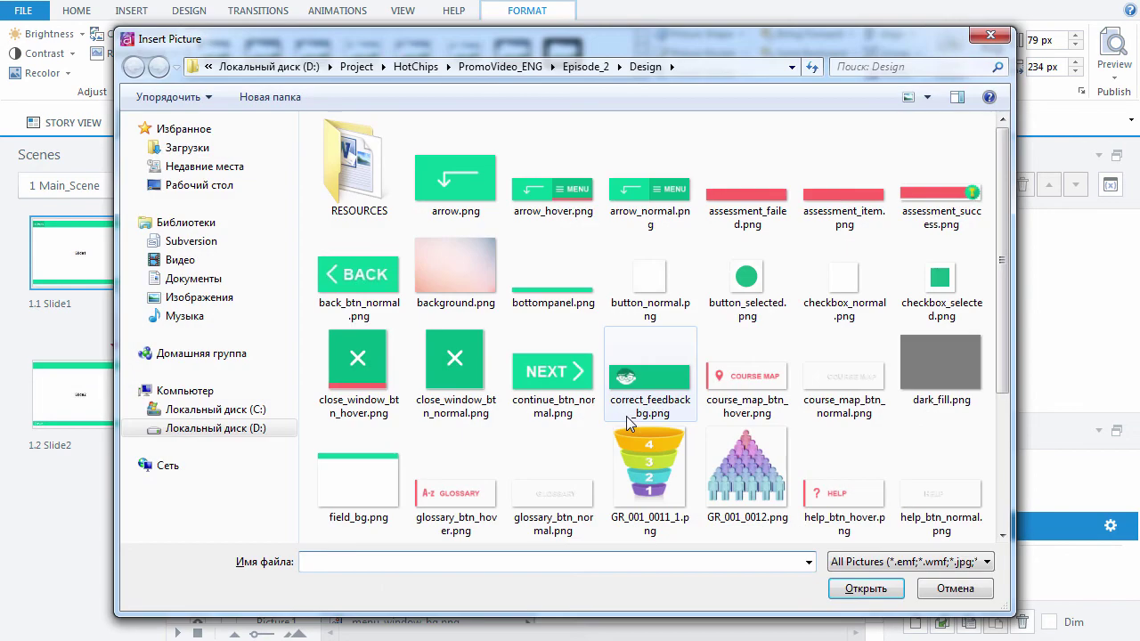
left_click(551, 492)
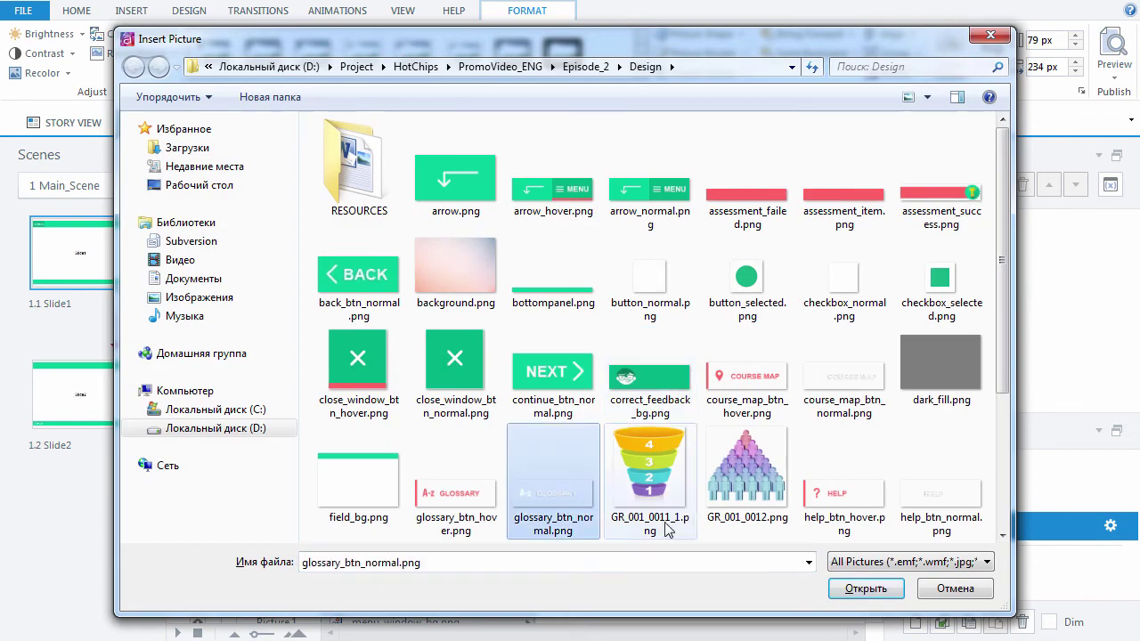
left_click(850, 590)
left_click_drag(559, 316, 524, 314)
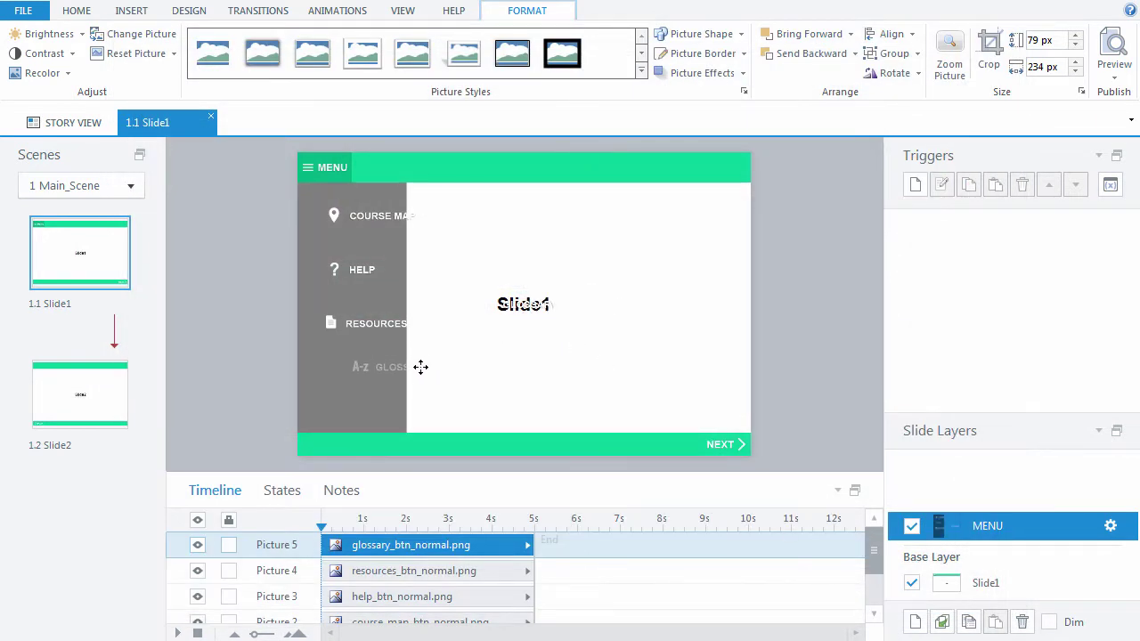
left_click_drag(421, 367, 396, 373)
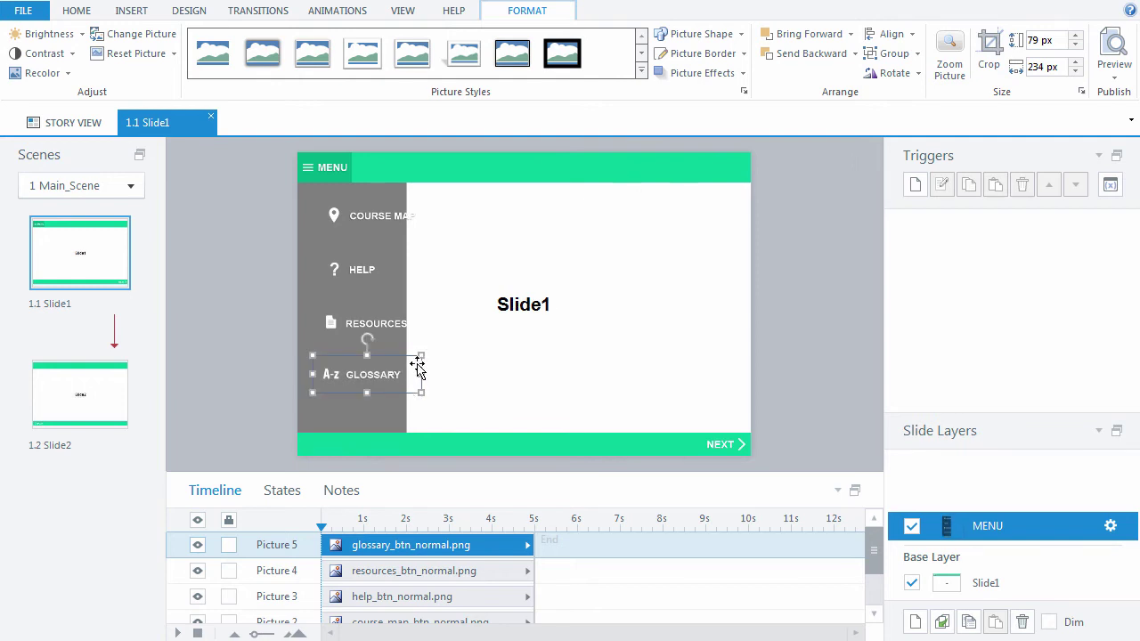
Step: Give the COURSE MAP button a Hover state using course_map_btn_hover.png
left_click(351, 229)
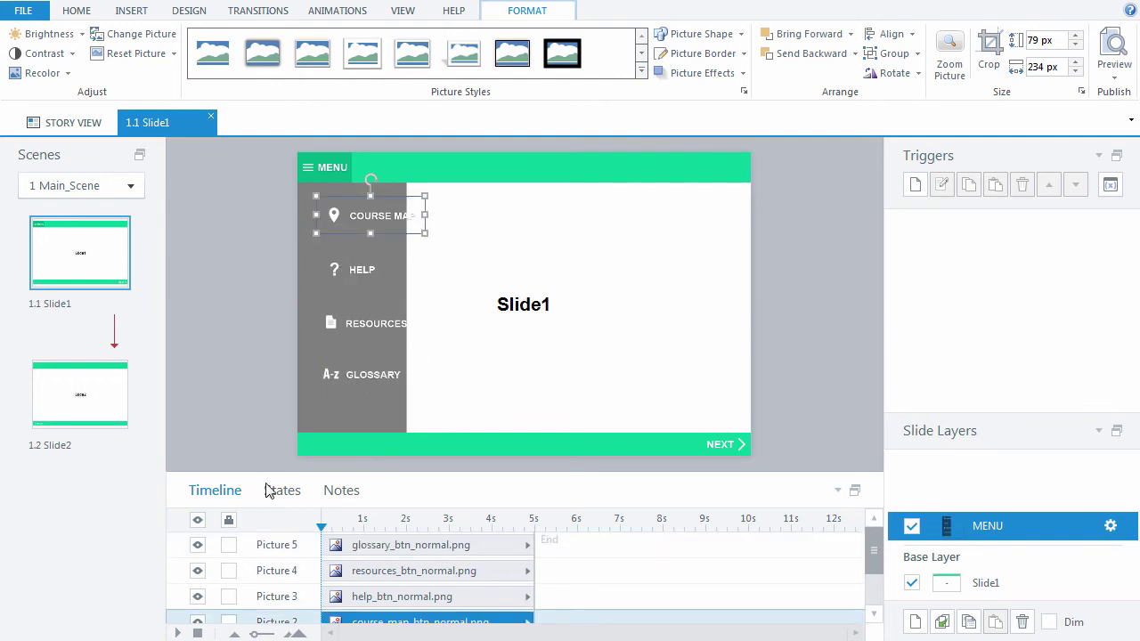
left_click(270, 491)
left_click(231, 523)
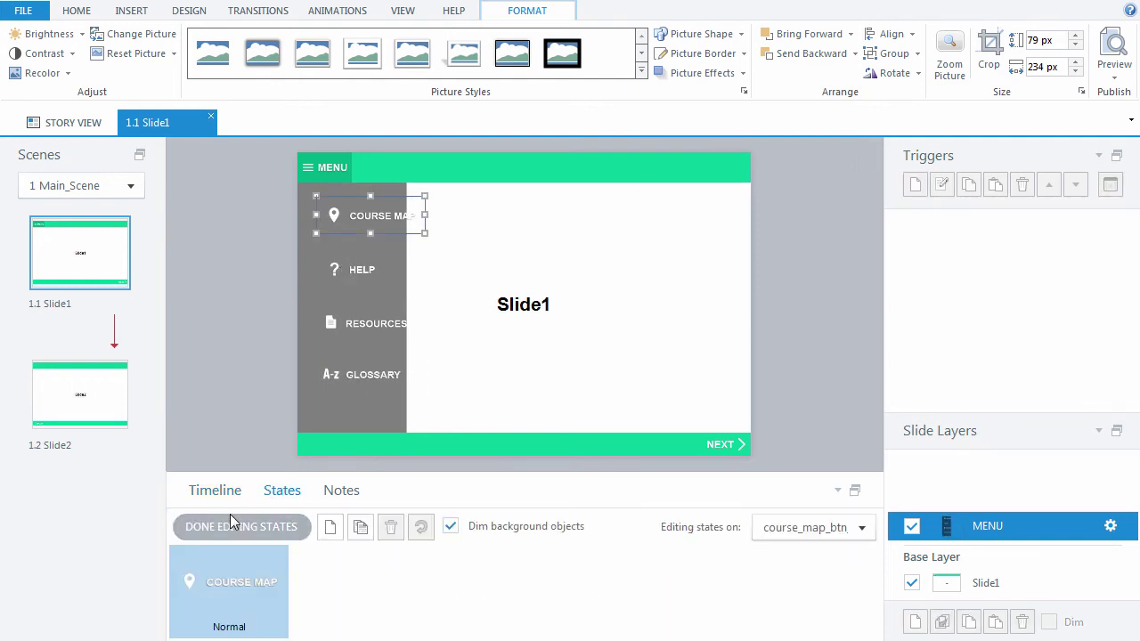
left_click(331, 529)
left_click(686, 319)
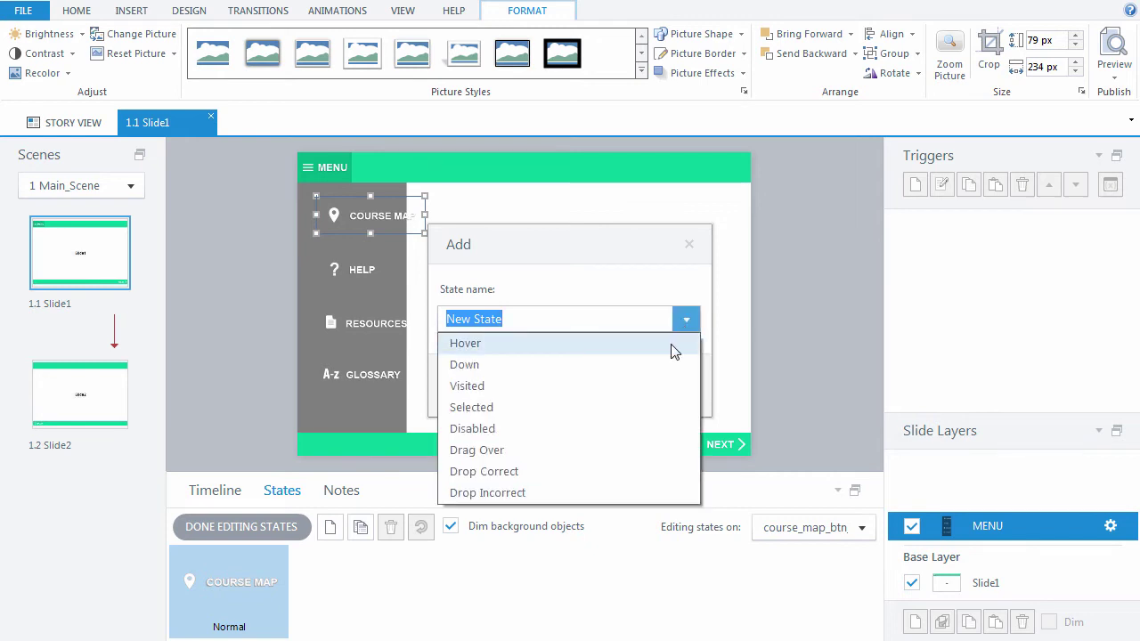
left_click(672, 345)
left_click(585, 391)
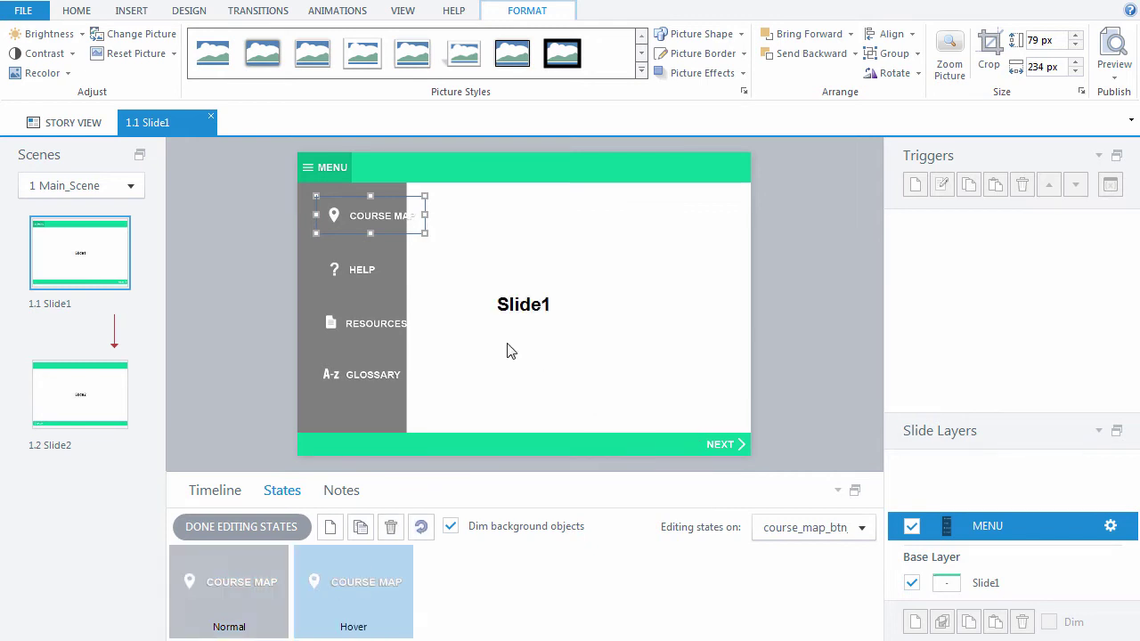
right_click(388, 206)
left_click(432, 366)
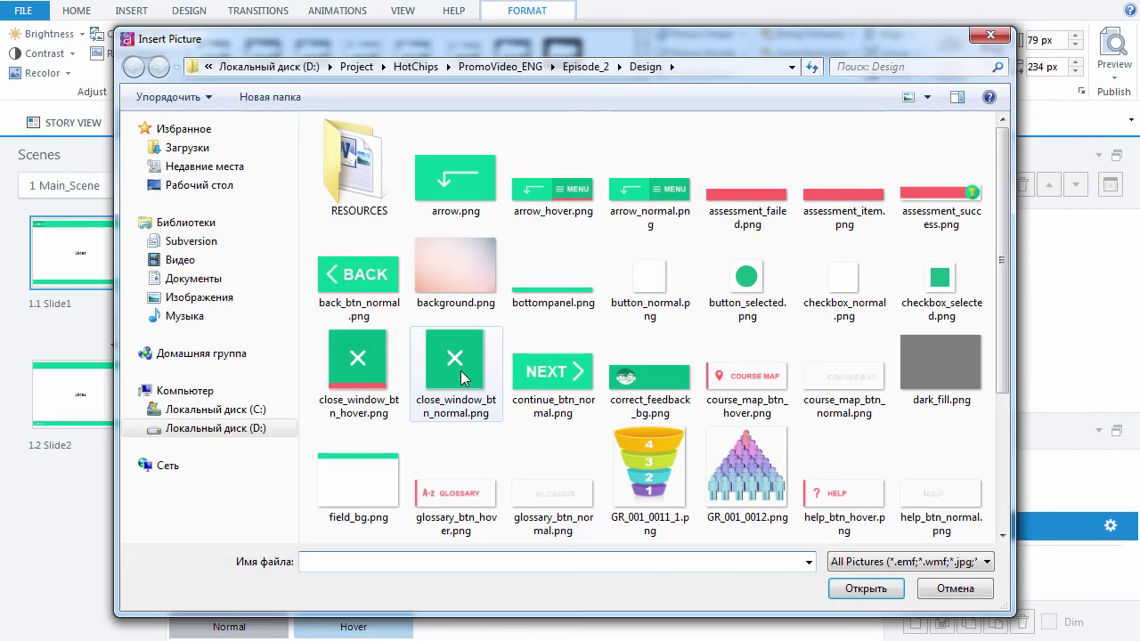
left_click(752, 402)
left_click(869, 589)
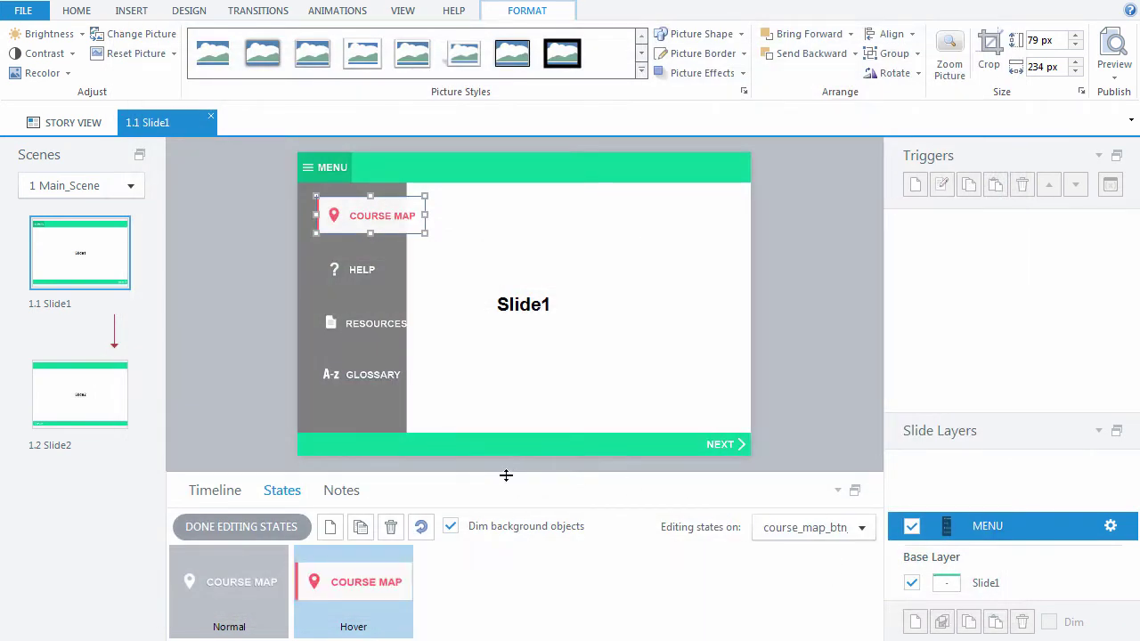
left_click(252, 529)
Step: Give the HELP button a Hover state using help_btn_hover.png
left_click(361, 272)
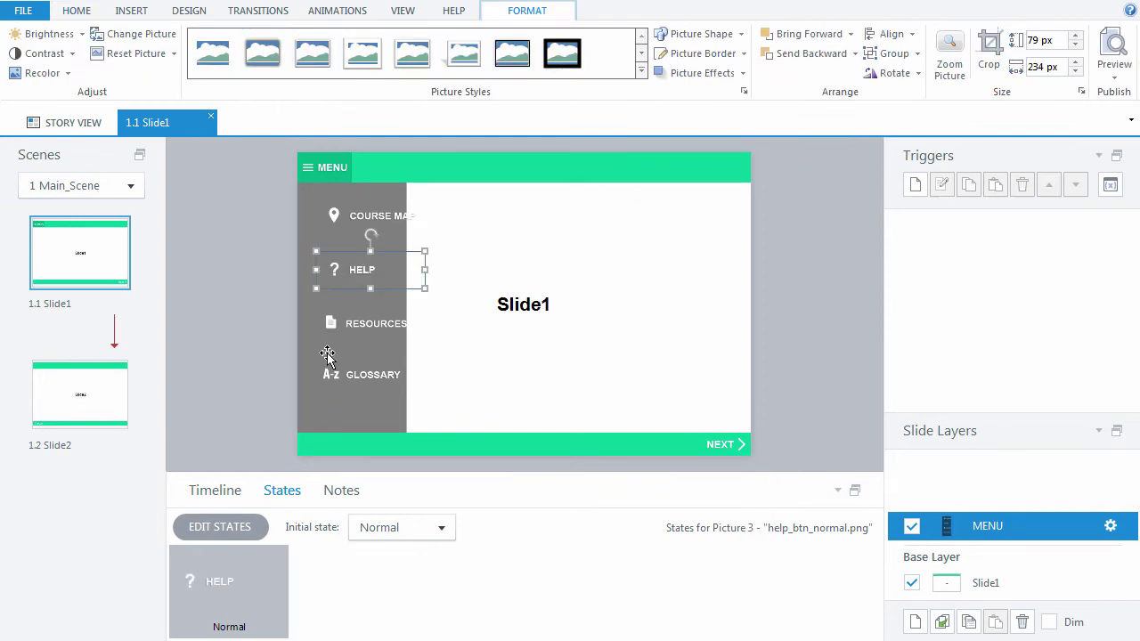
left_click(234, 529)
left_click(329, 527)
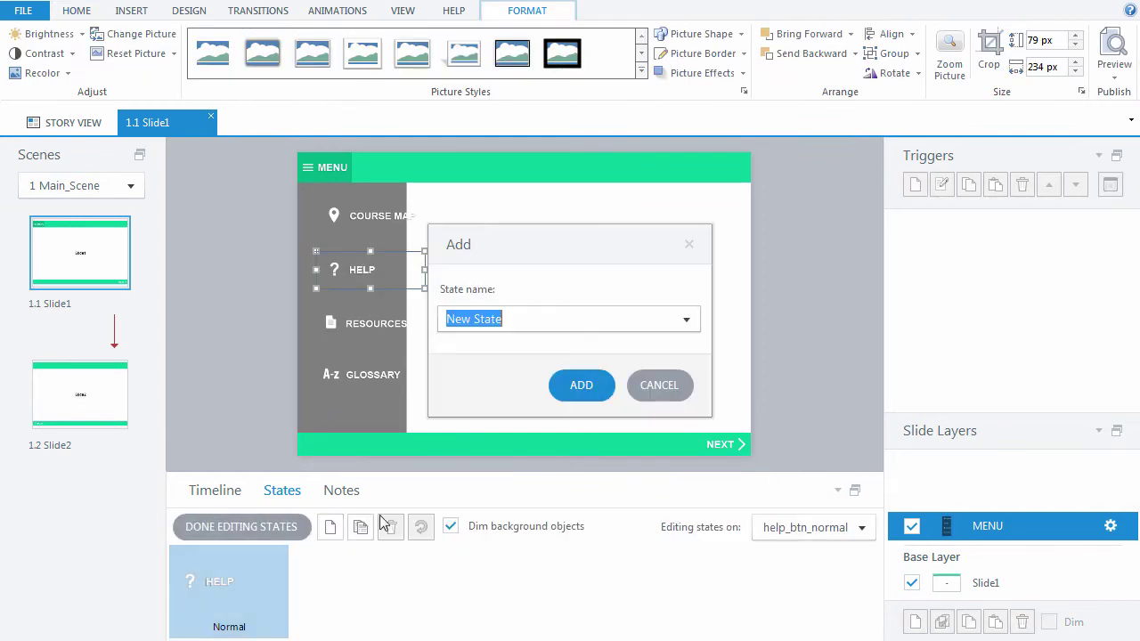
left_click(687, 318)
left_click(472, 341)
left_click(579, 392)
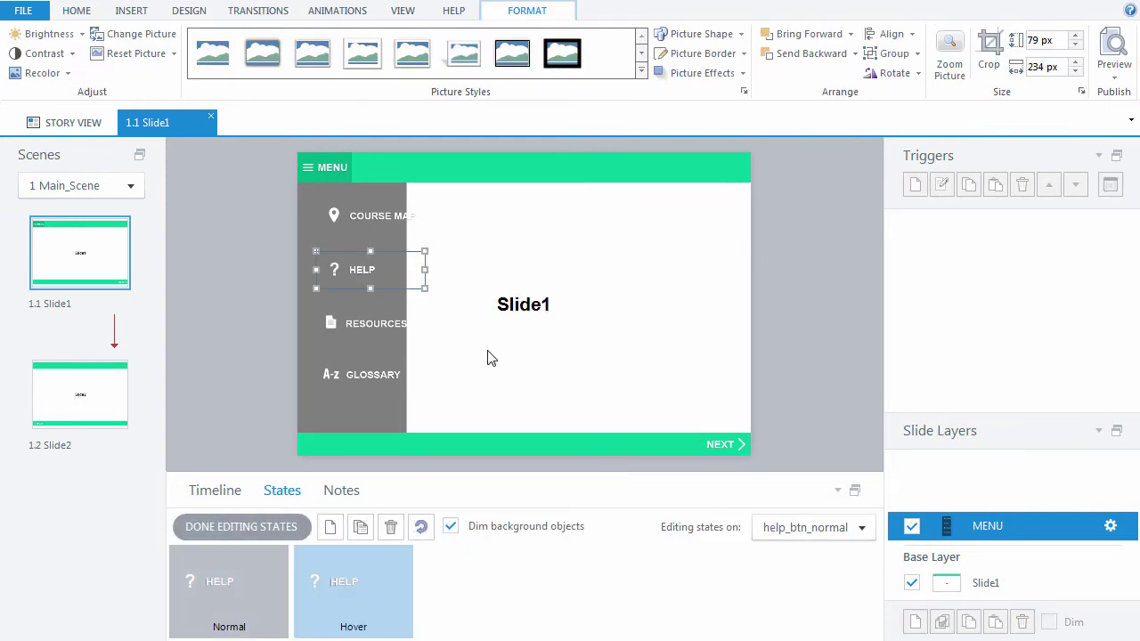
right_click(415, 271)
left_click(472, 434)
left_click(868, 488)
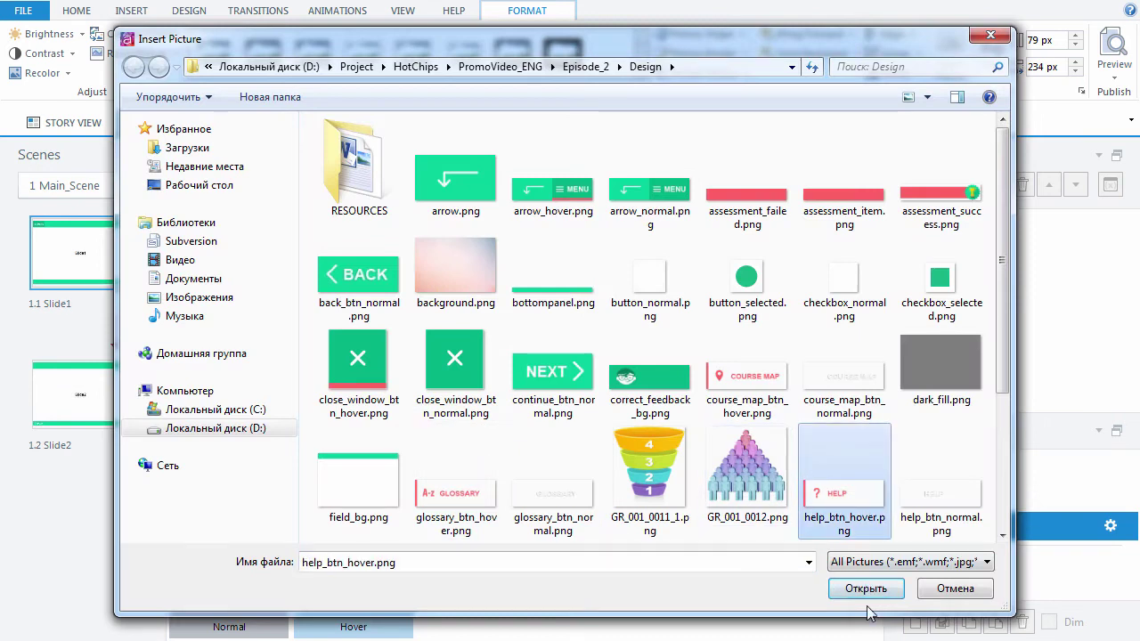
left_click(866, 589)
left_click(245, 526)
left_click(362, 339)
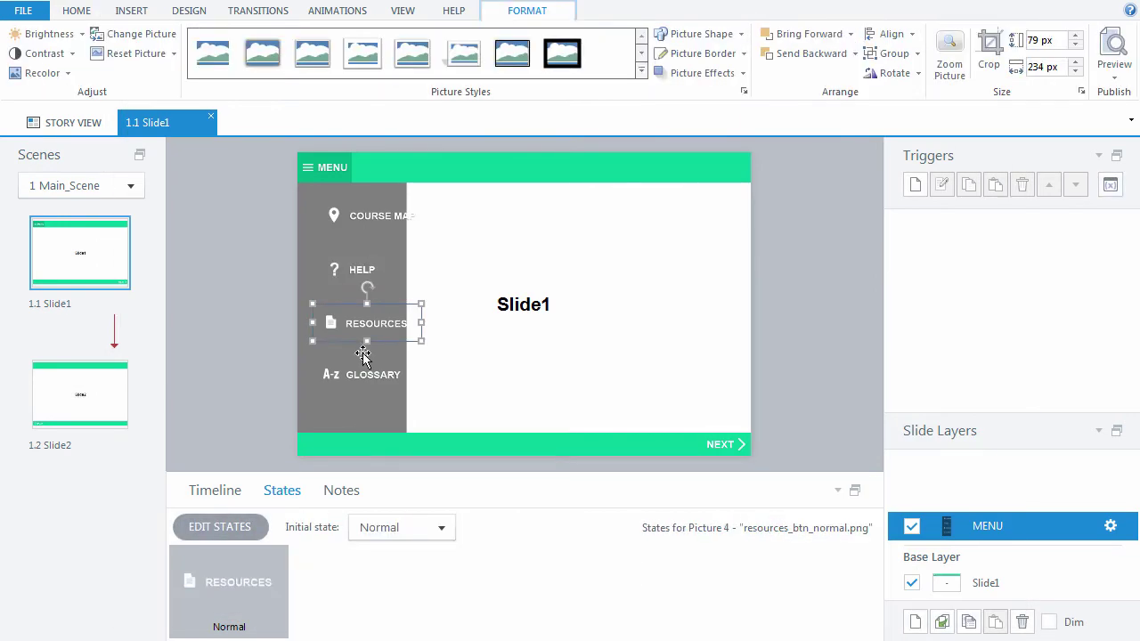
Step: Give the RESOURCES button a Hover state using resources_btn_hover.png
left_click(219, 526)
left_click(330, 526)
left_click(685, 319)
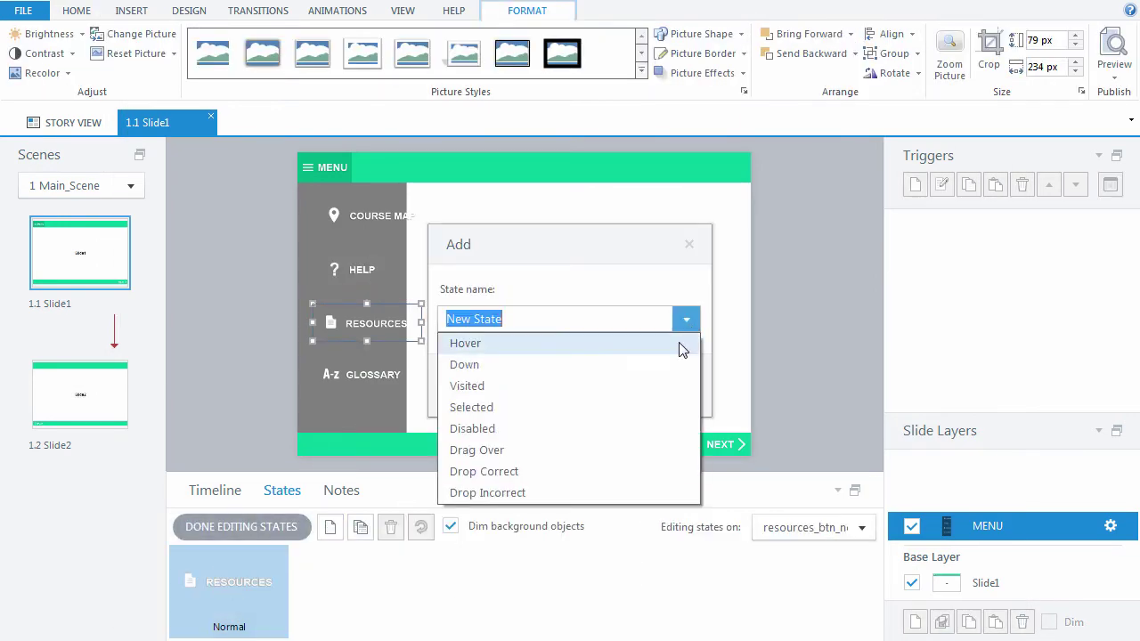
left_click(465, 343)
left_click(570, 385)
right_click(401, 326)
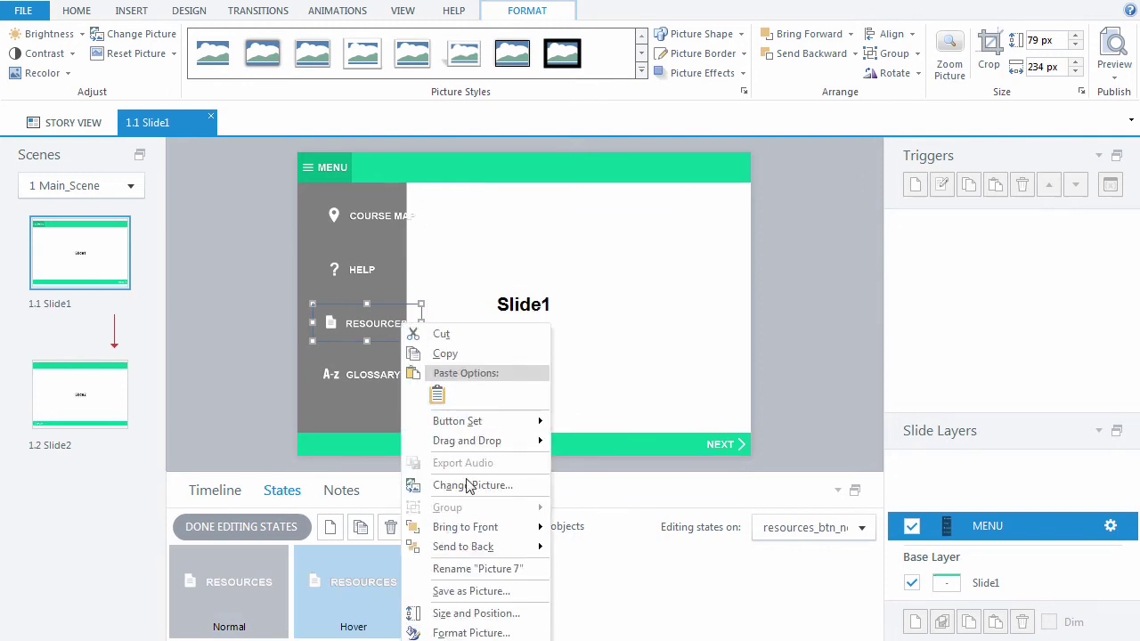
left_click(467, 485)
scroll(1000, 338, "down", 4)
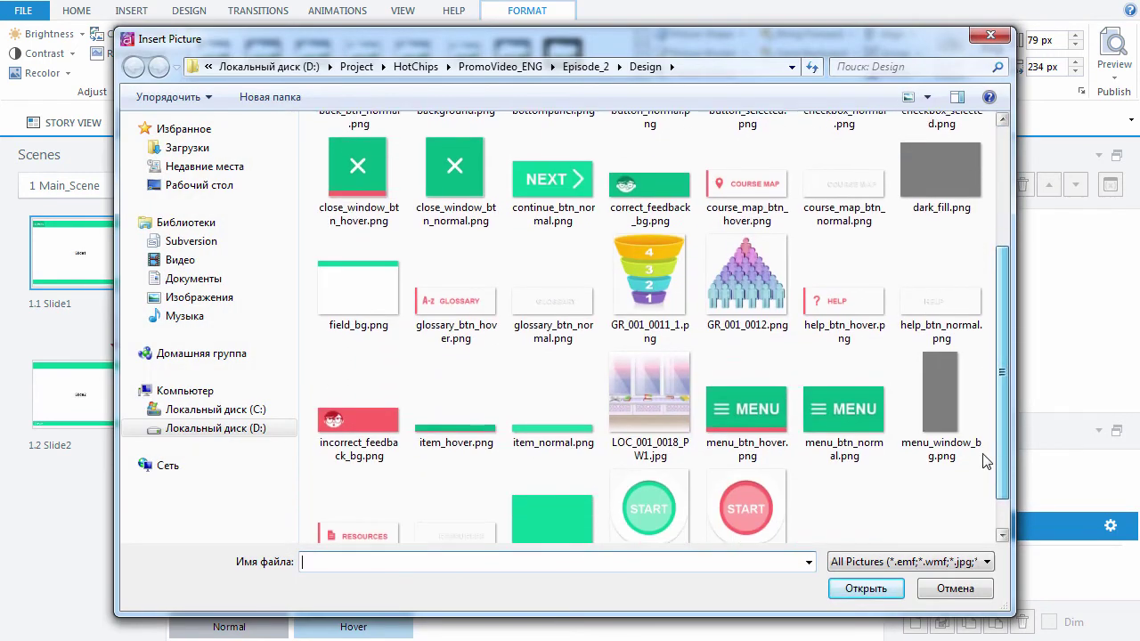
left_click(373, 515)
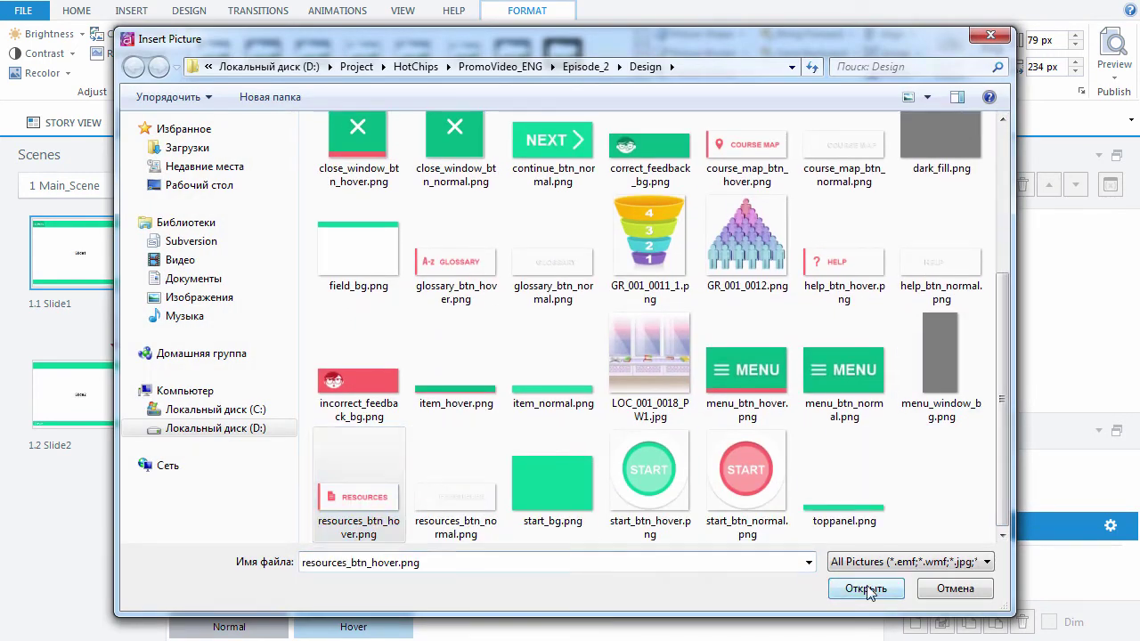
left_click(864, 588)
left_click(326, 458)
Step: Give the GLOSSARY button a Hover state using glossary_btn_hover.png
left_click(349, 378)
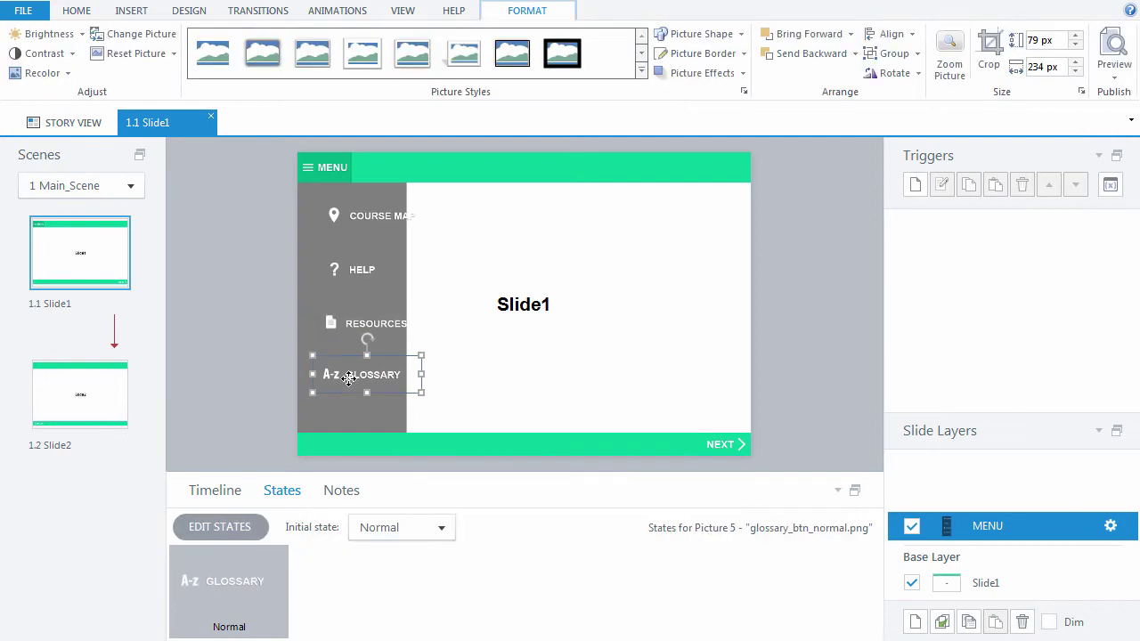
left_click(222, 529)
left_click(330, 526)
left_click(686, 319)
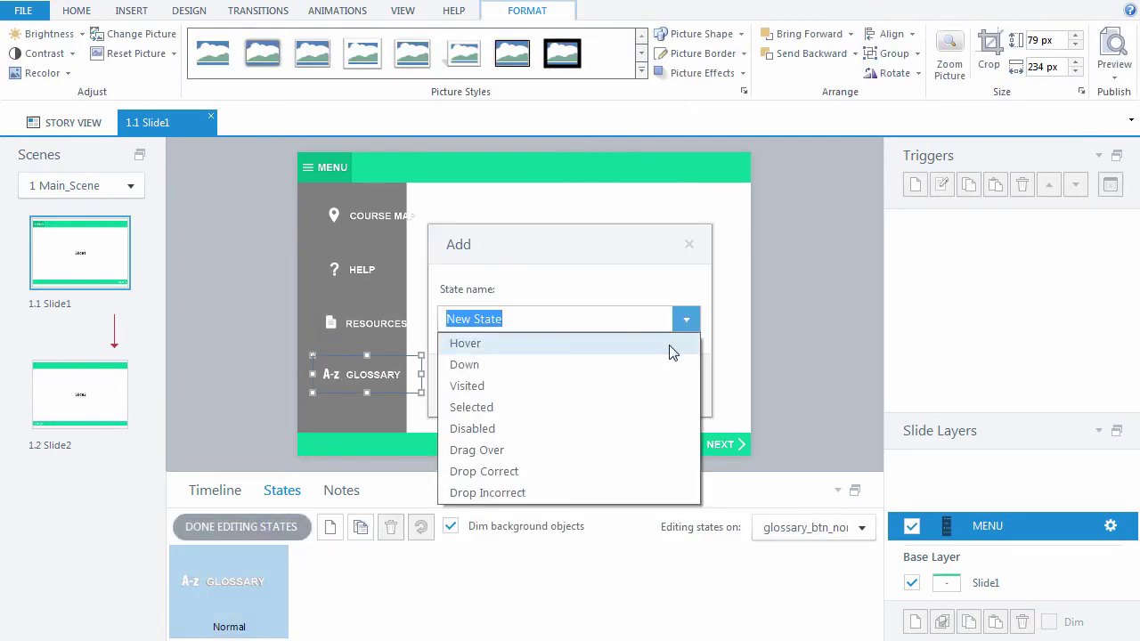
left_click(672, 352)
left_click(568, 388)
right_click(394, 370)
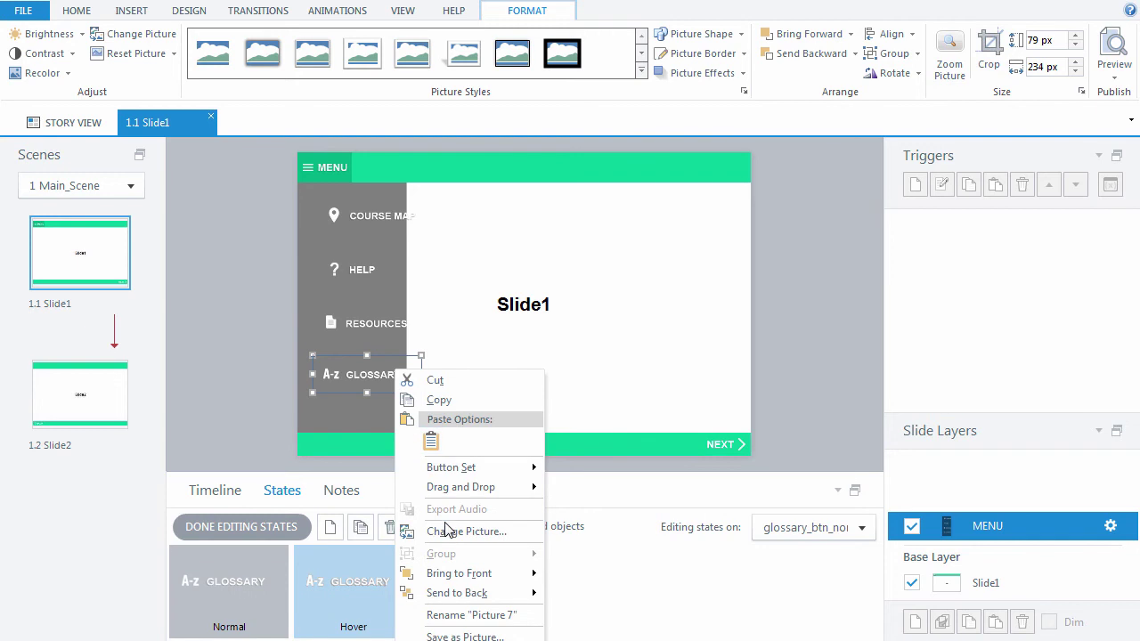
left_click(449, 531)
left_click(449, 524)
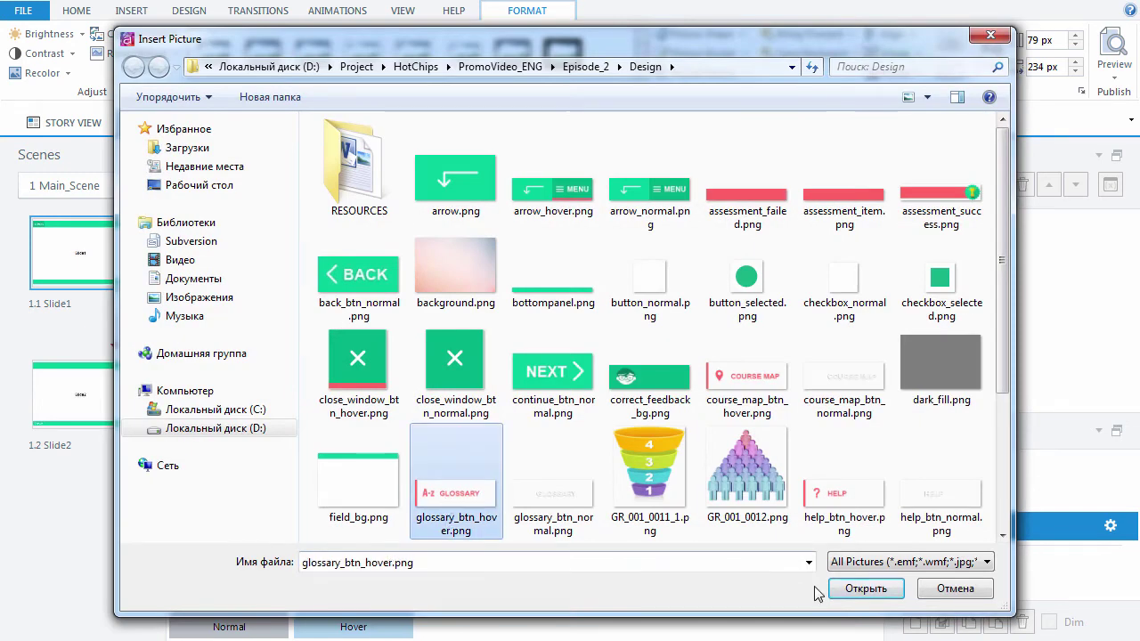
left_click(862, 589)
left_click(265, 527)
left_click(222, 491)
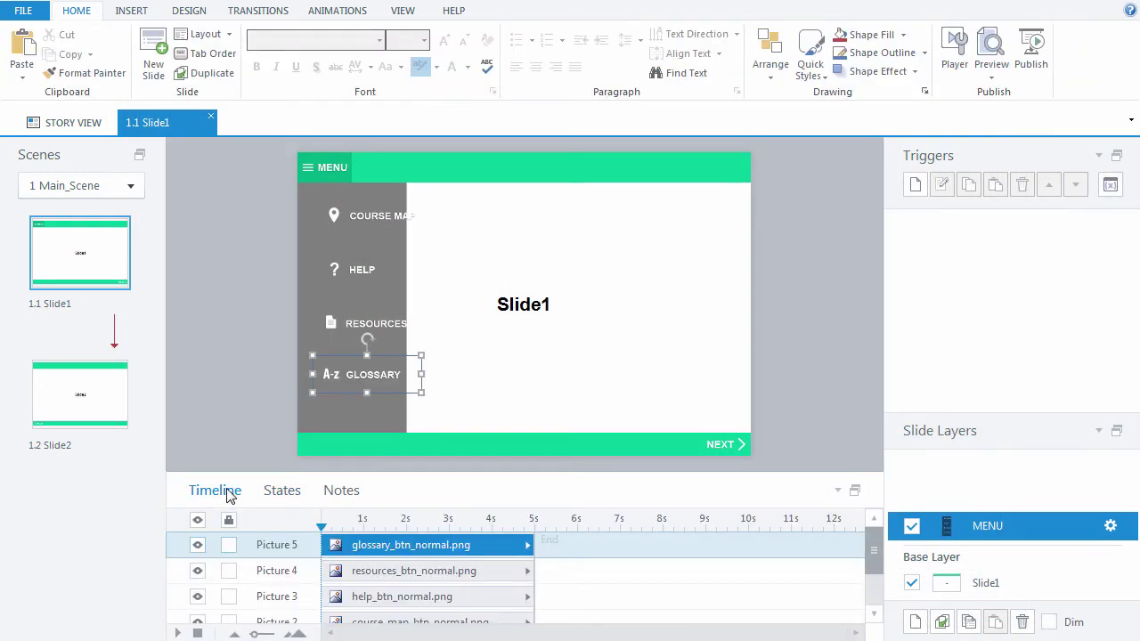
Step: Align the COURSE MAP button to the left edge
left_click(372, 215)
left_click(770, 52)
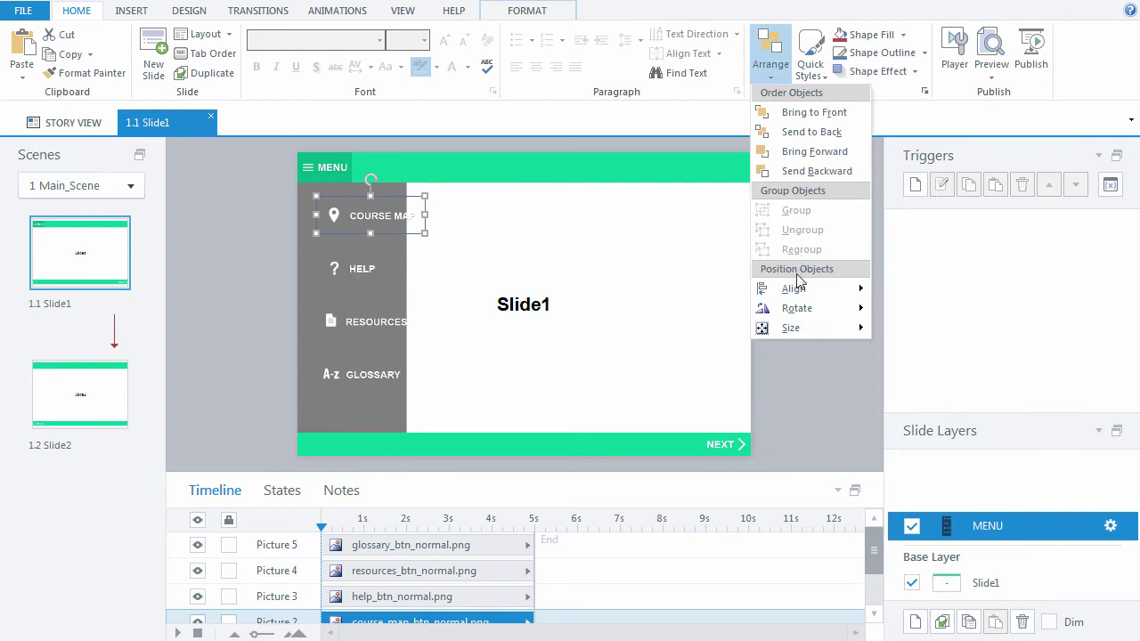
mouse_move(783, 289)
left_click(923, 290)
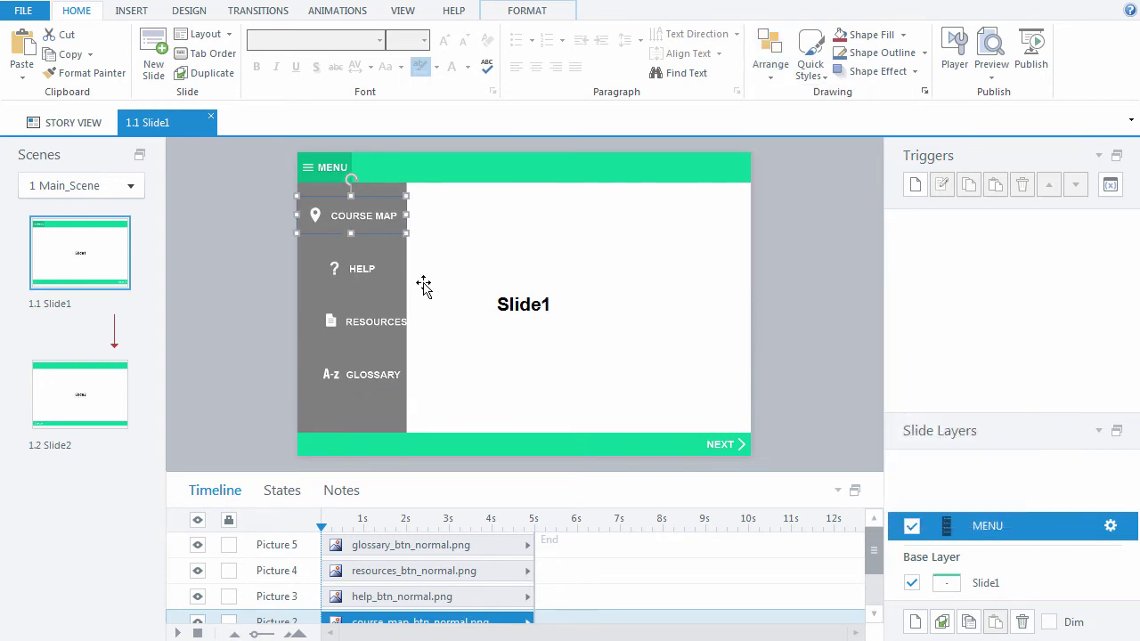
Step: Align all four menu buttons left and distribute them vertically
left_click(385, 276, "shift")
left_click(374, 333, "shift")
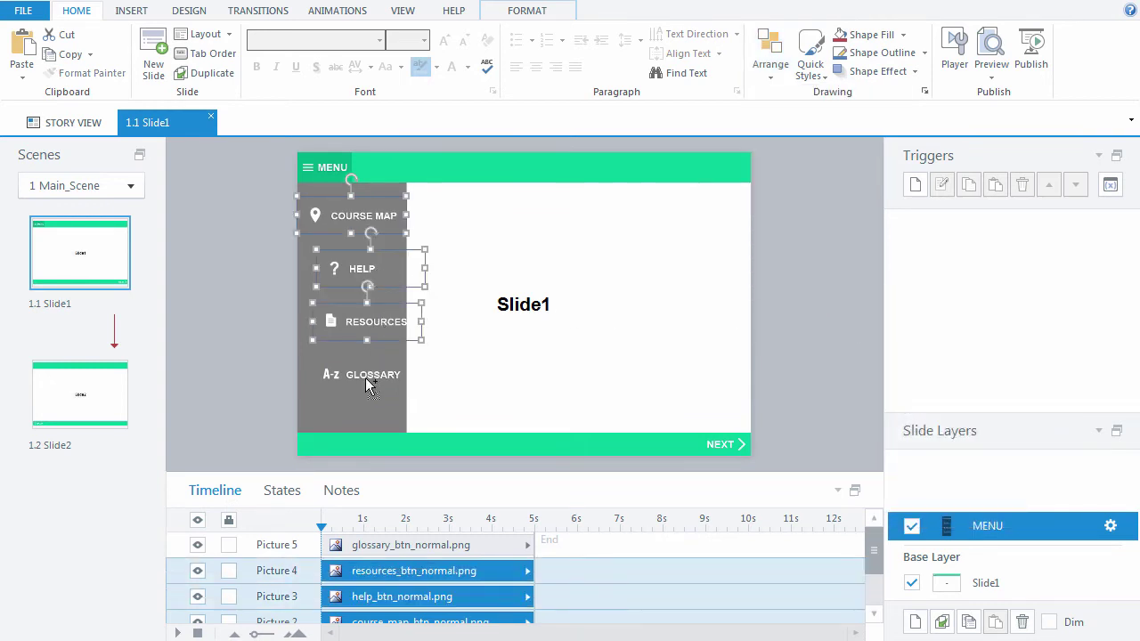
left_click(366, 378, "shift")
left_click(770, 52)
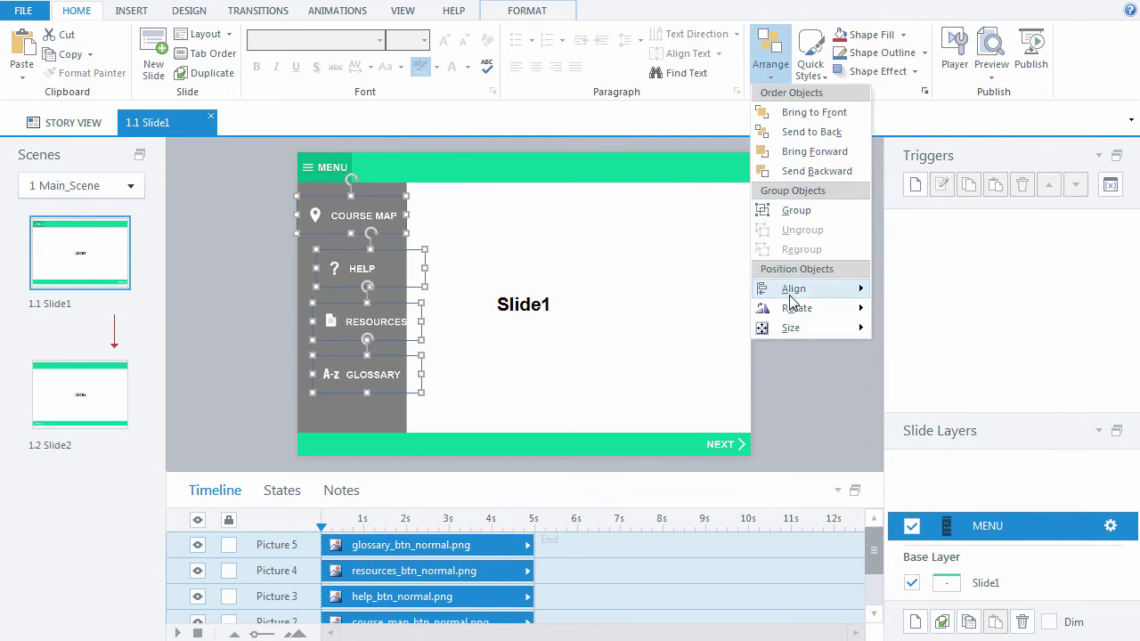
mouse_move(792, 290)
left_click(902, 292)
left_click(770, 51)
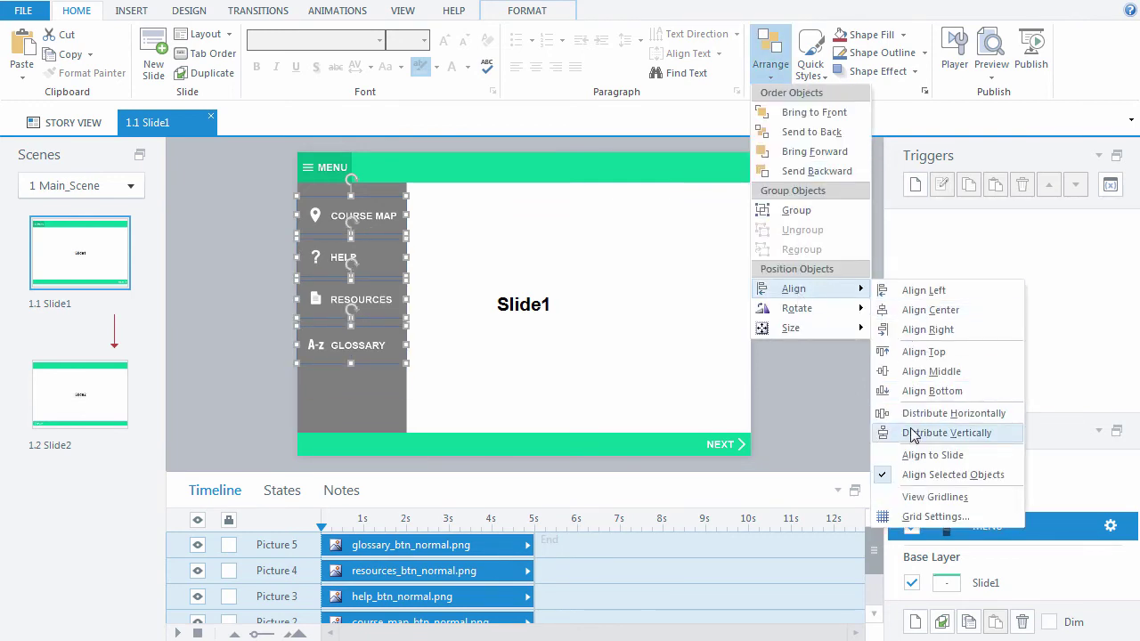
left_click(913, 434)
left_click(746, 307)
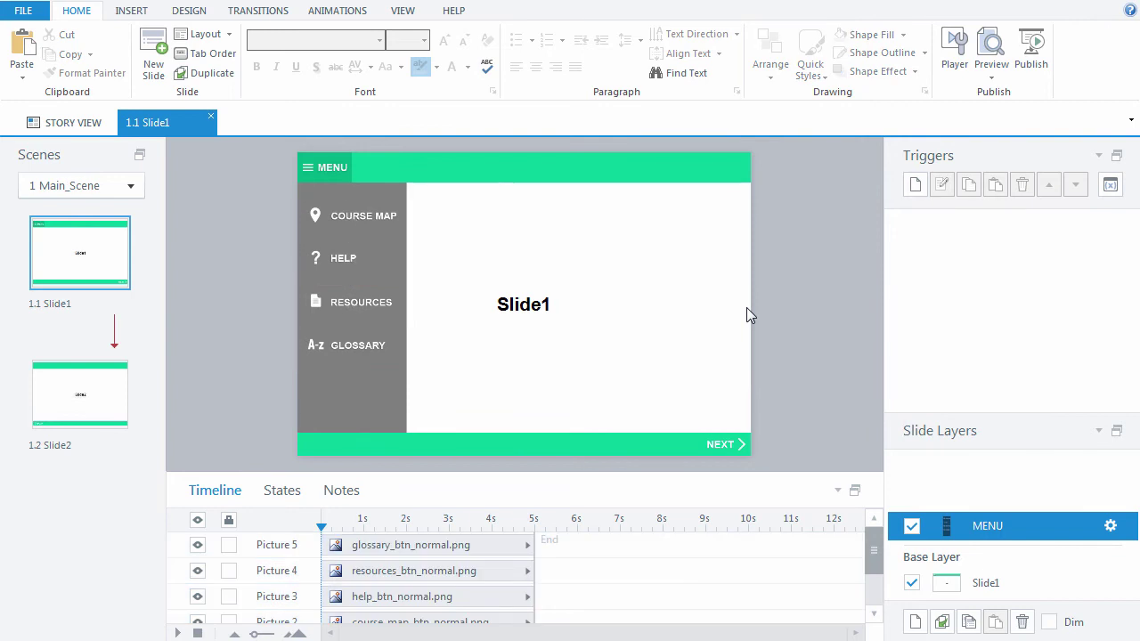
Step: Insert arrow_normal.png onto the MENU layer
key("ctrl+j")
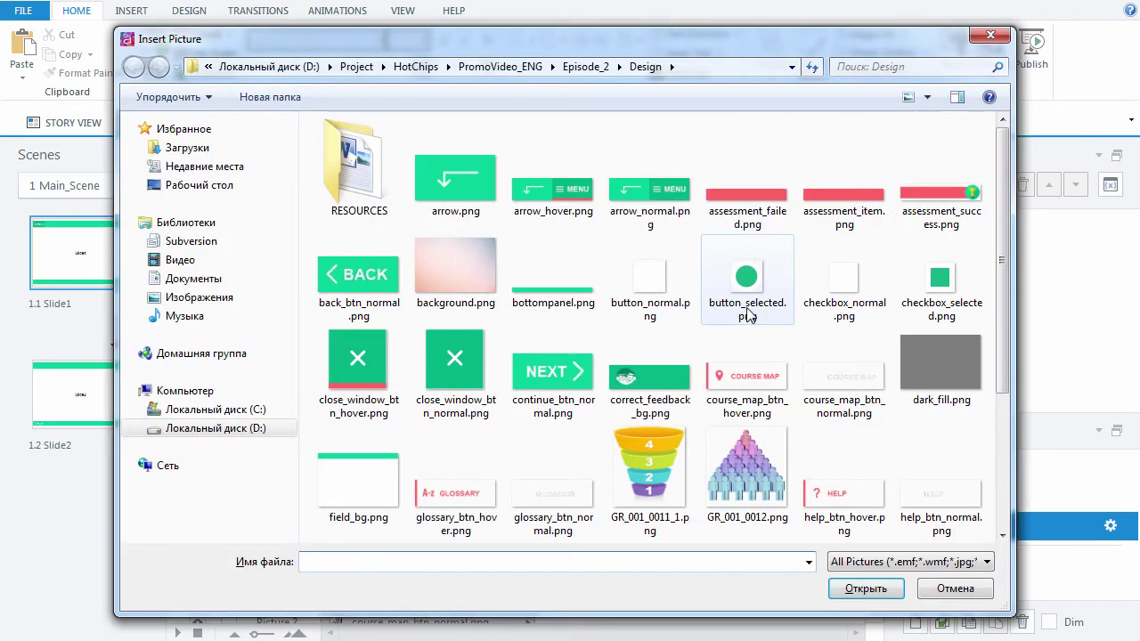
left_click(651, 179)
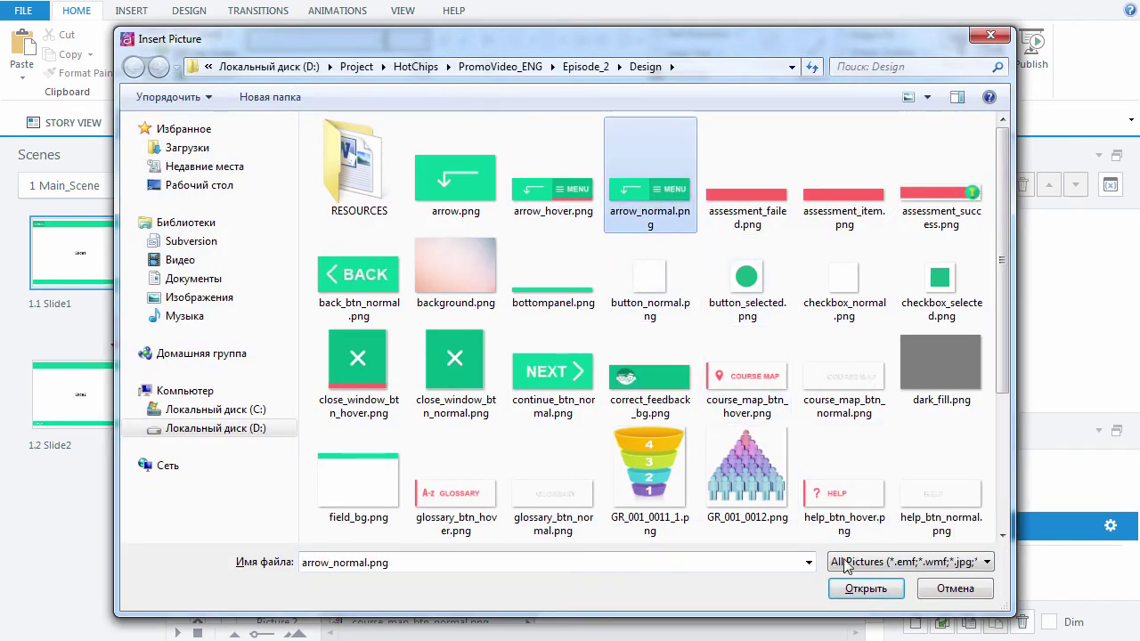
left_click(864, 590)
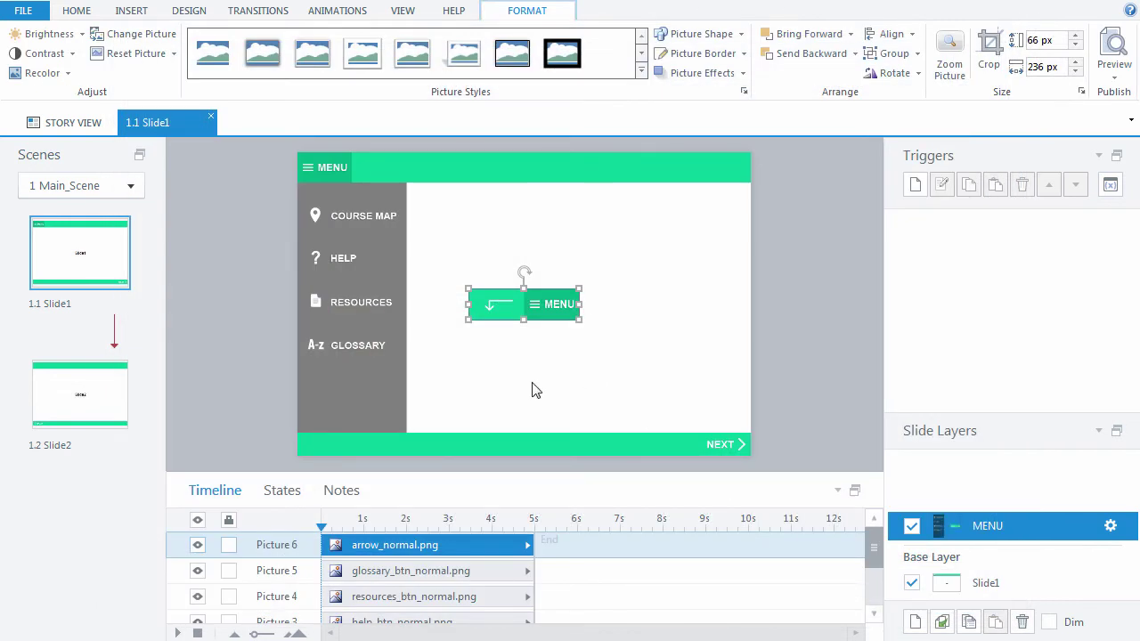
Step: Give the arrow picture a Hover state using arrow_hover.png
left_click(283, 495)
left_click(221, 529)
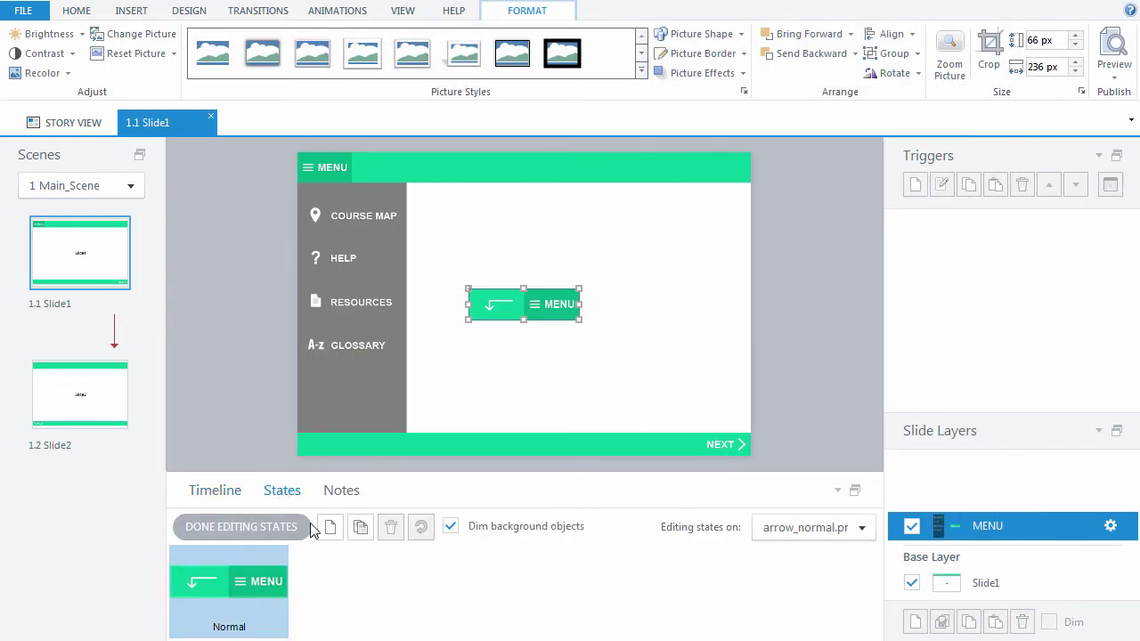
left_click(358, 525)
left_click(686, 319)
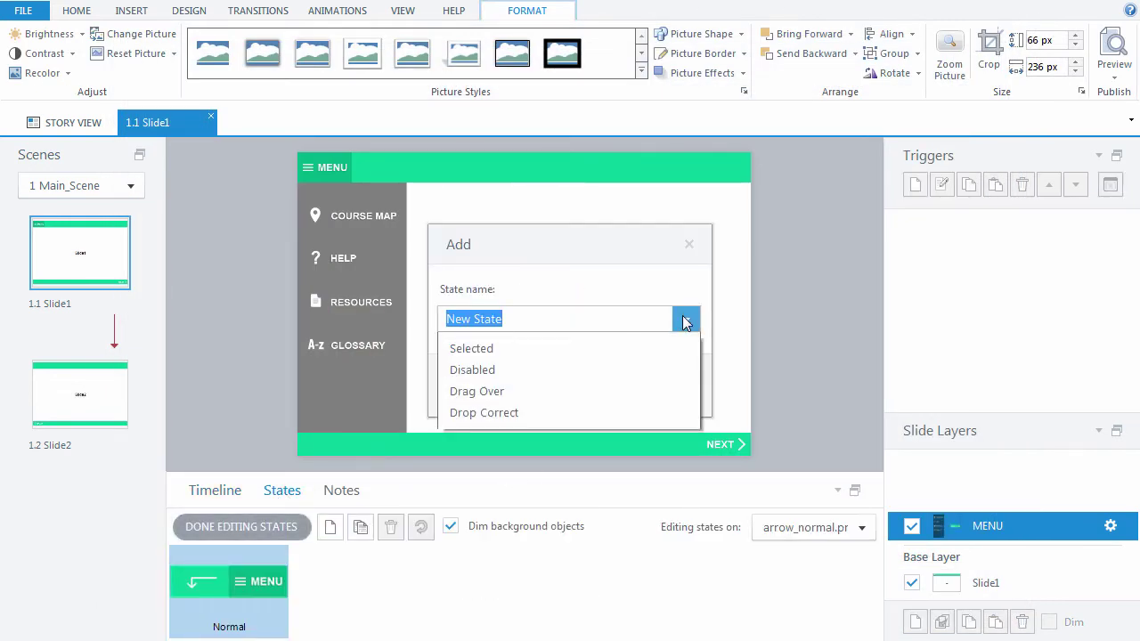
left_click(646, 341)
left_click(581, 385)
right_click(548, 307)
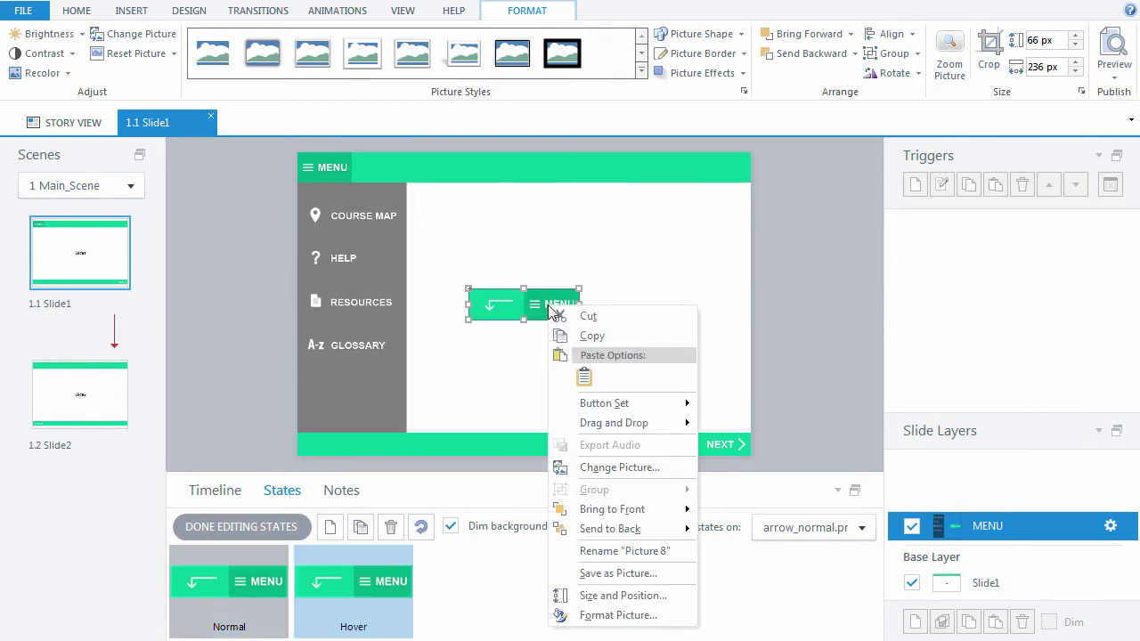
left_click(588, 466)
left_click(553, 183)
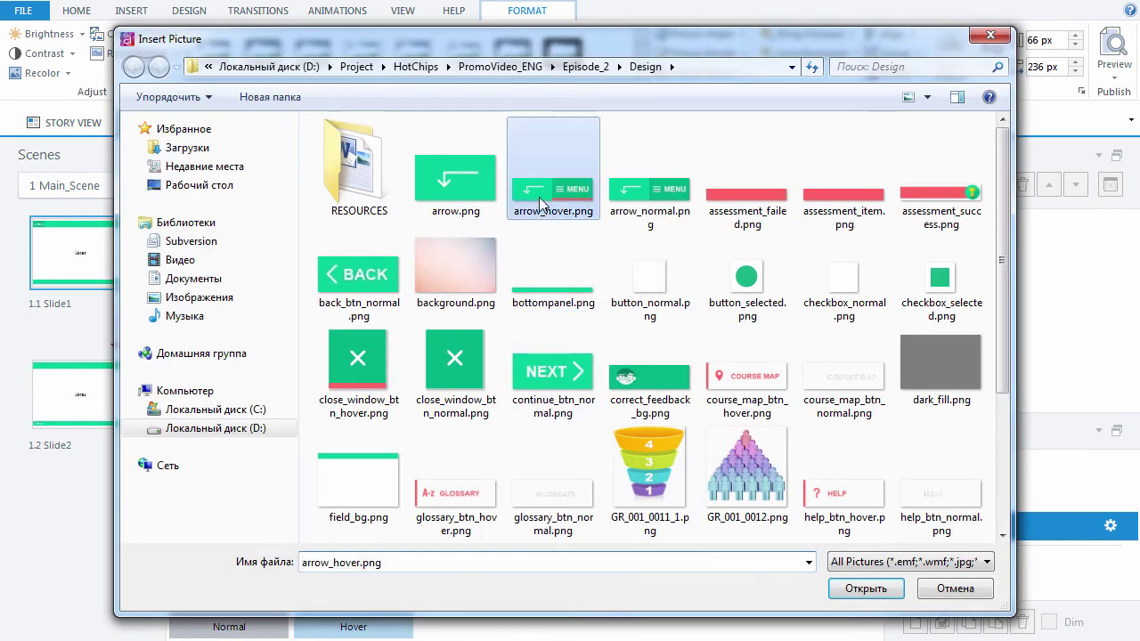
left_click(866, 589)
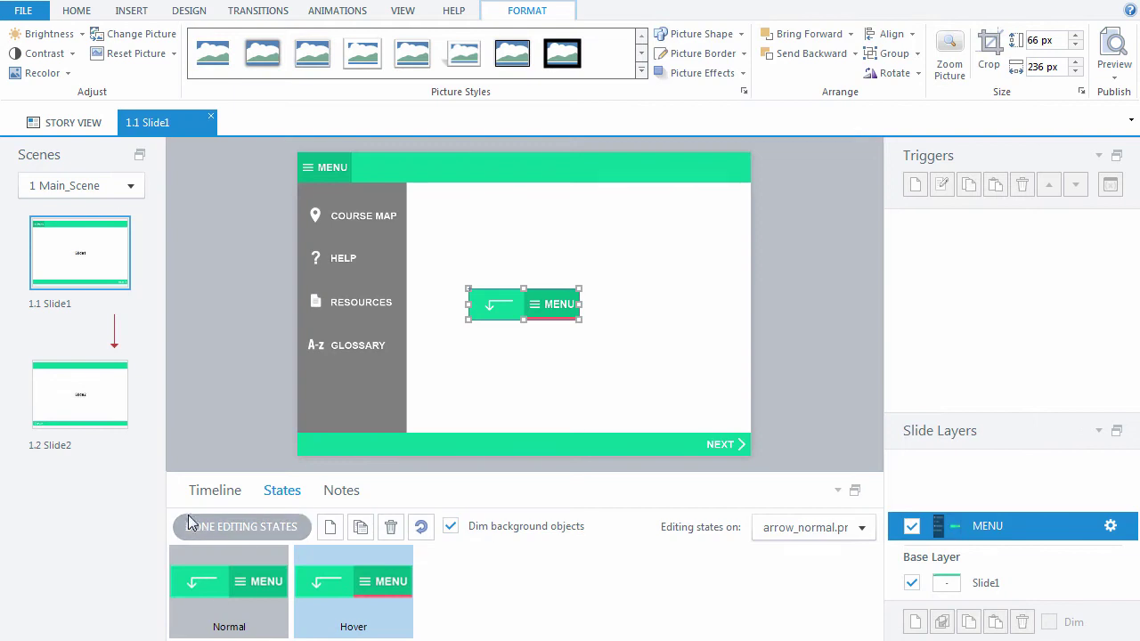
left_click(200, 528)
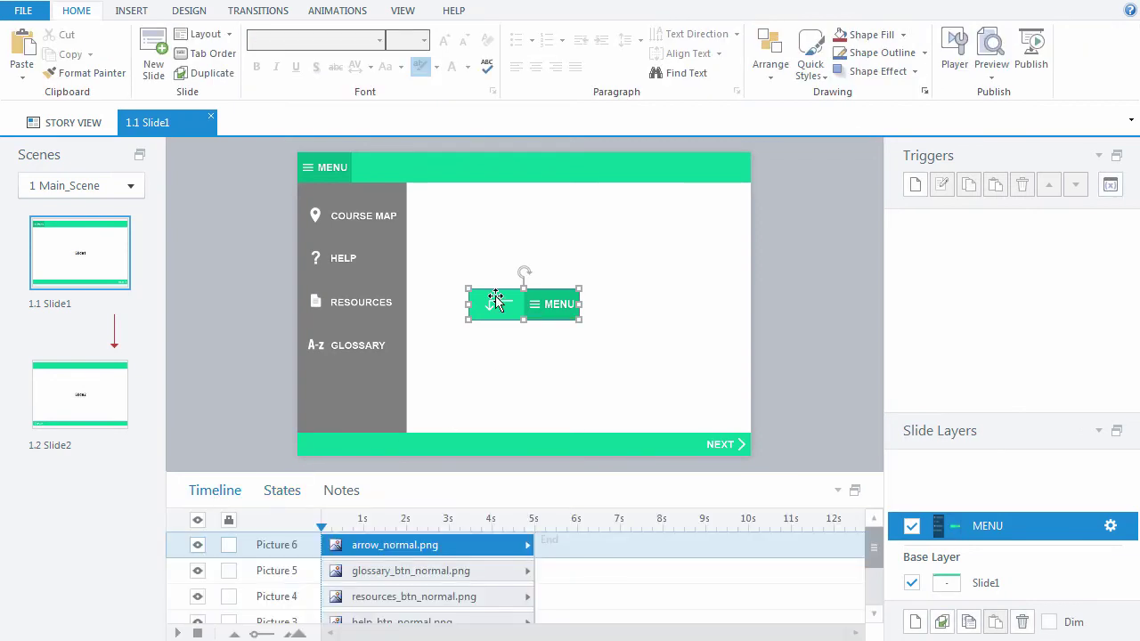
Step: Align the arrow-and-MENU group to the slide's left and top edges, then switch to Slide1
left_click(771, 54)
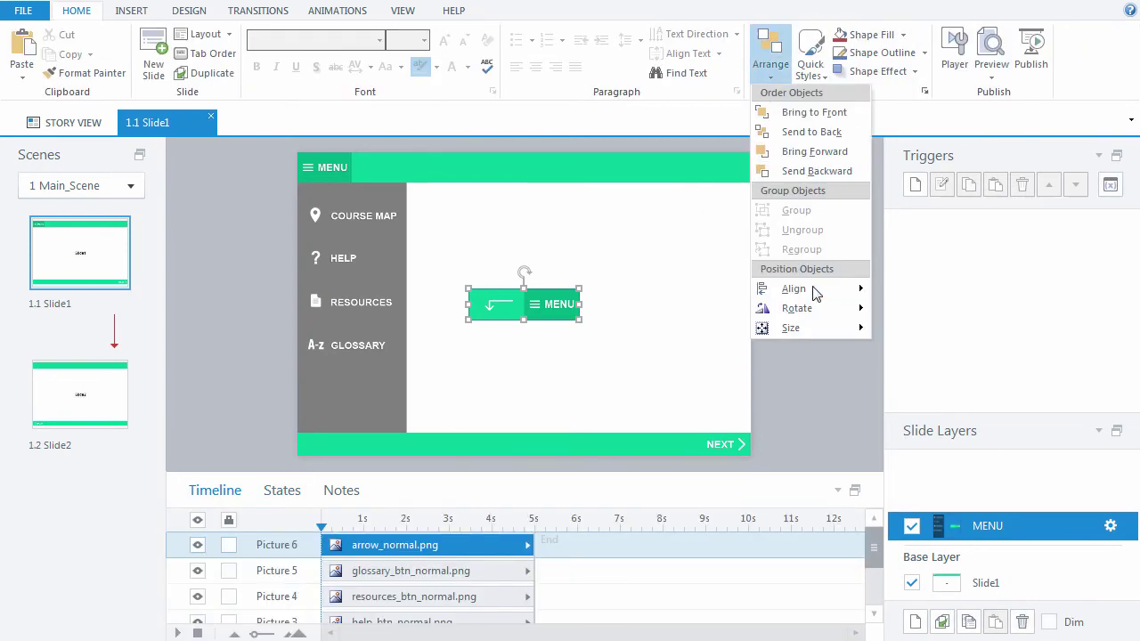
mouse_move(815, 294)
left_click(917, 289)
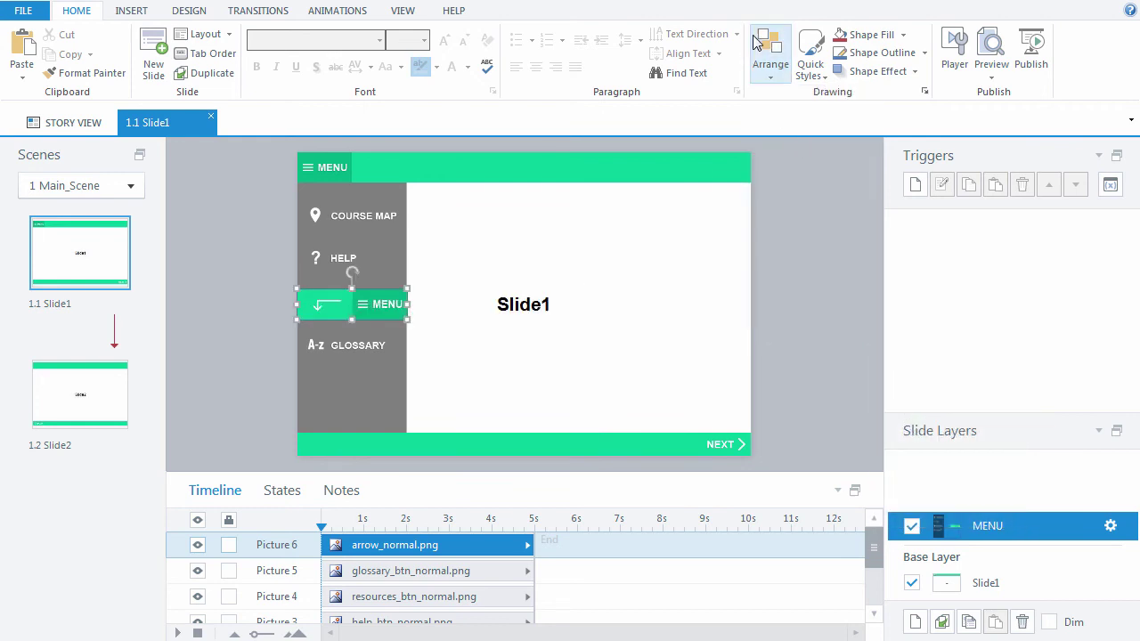
left_click(770, 53)
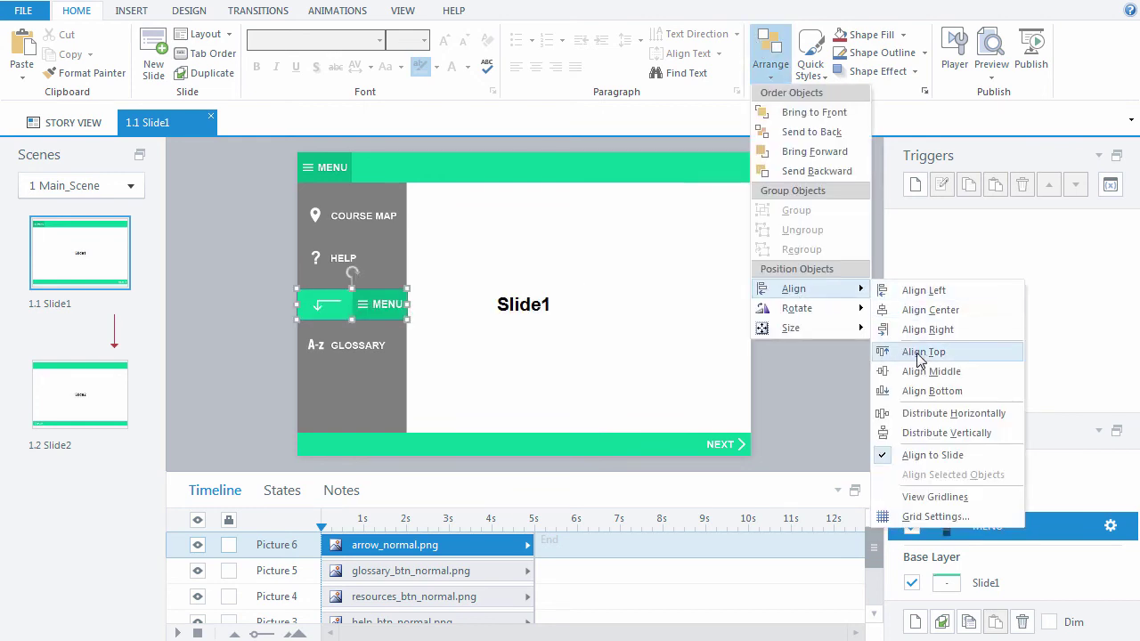
left_click(901, 351)
left_click(825, 300)
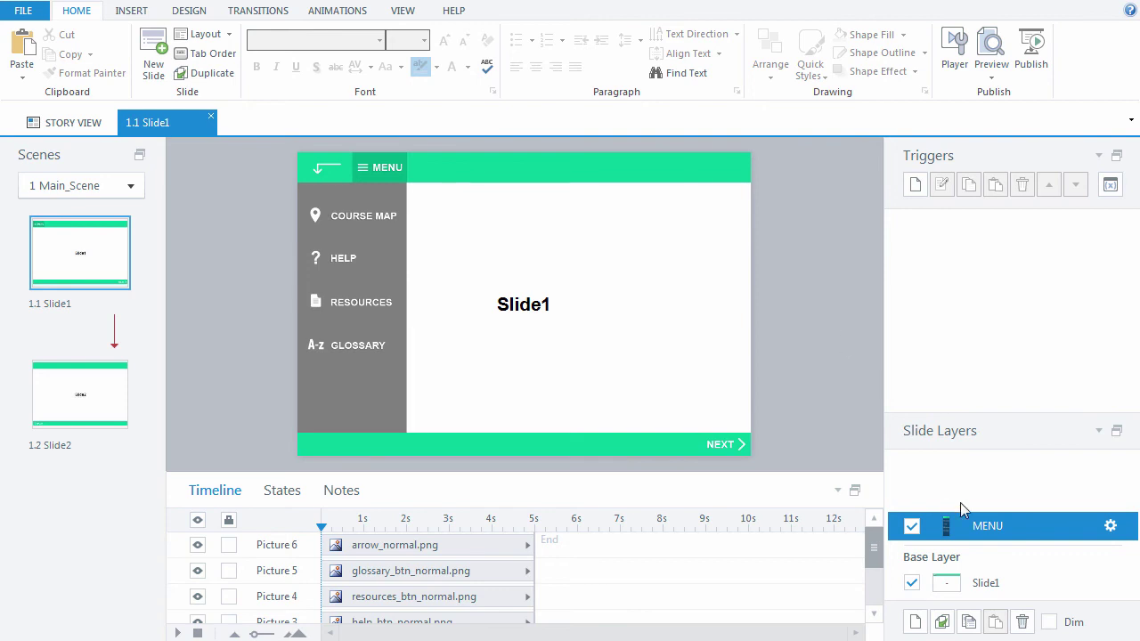
left_click(1003, 579)
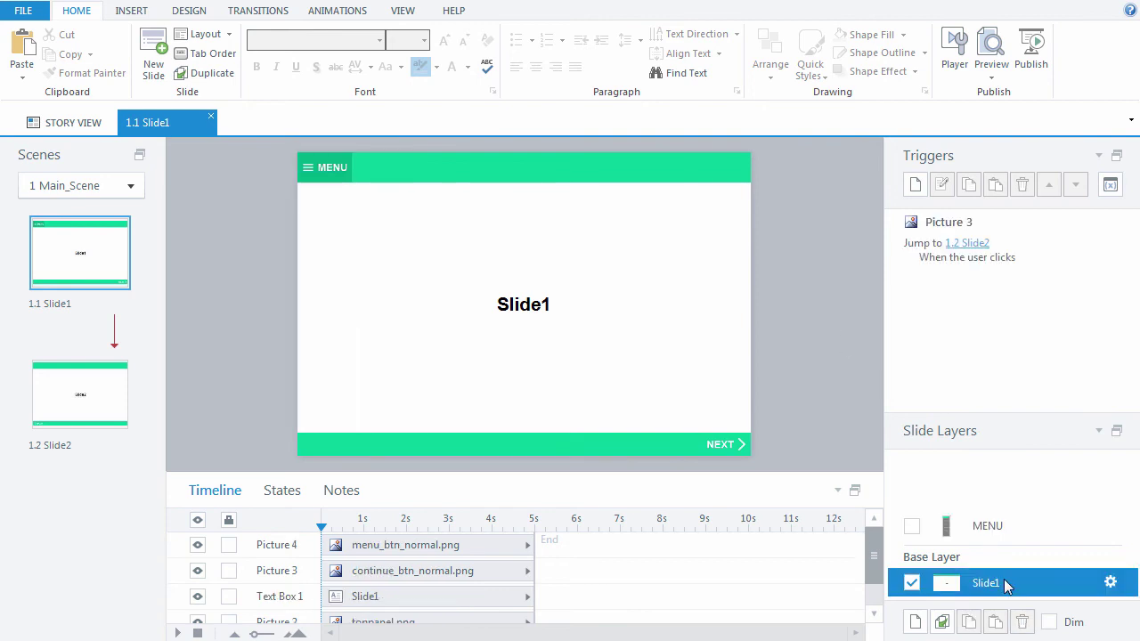
Step: Give the MENU picture a 'Show layer MENU' on-click trigger, then reopen the MENU layer
left_click(329, 175)
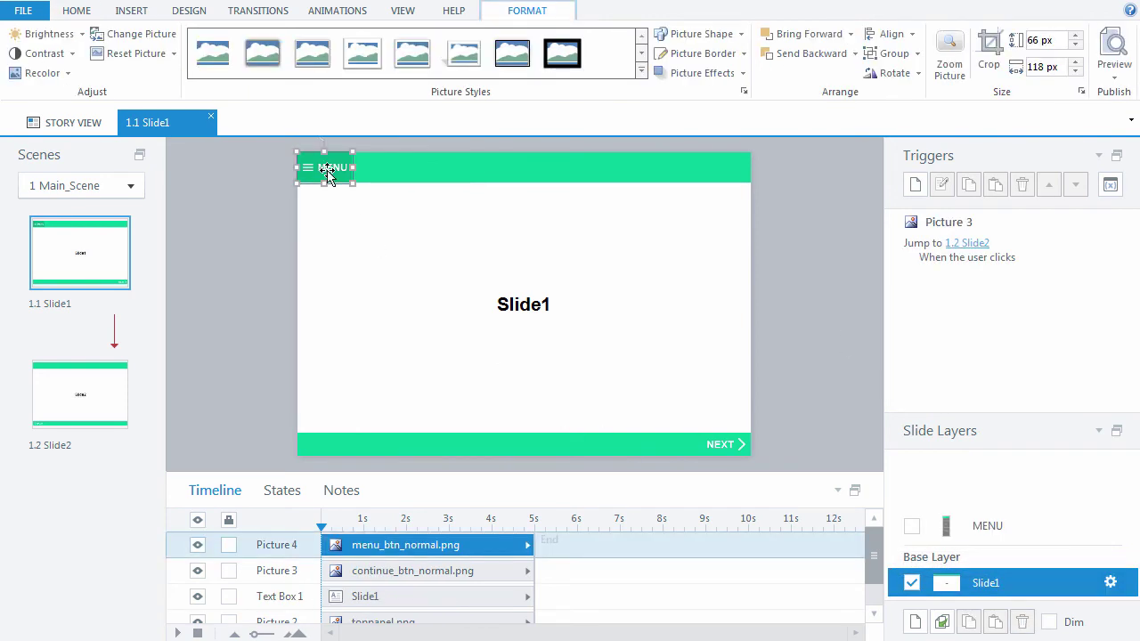
left_click(914, 185)
left_click(753, 247)
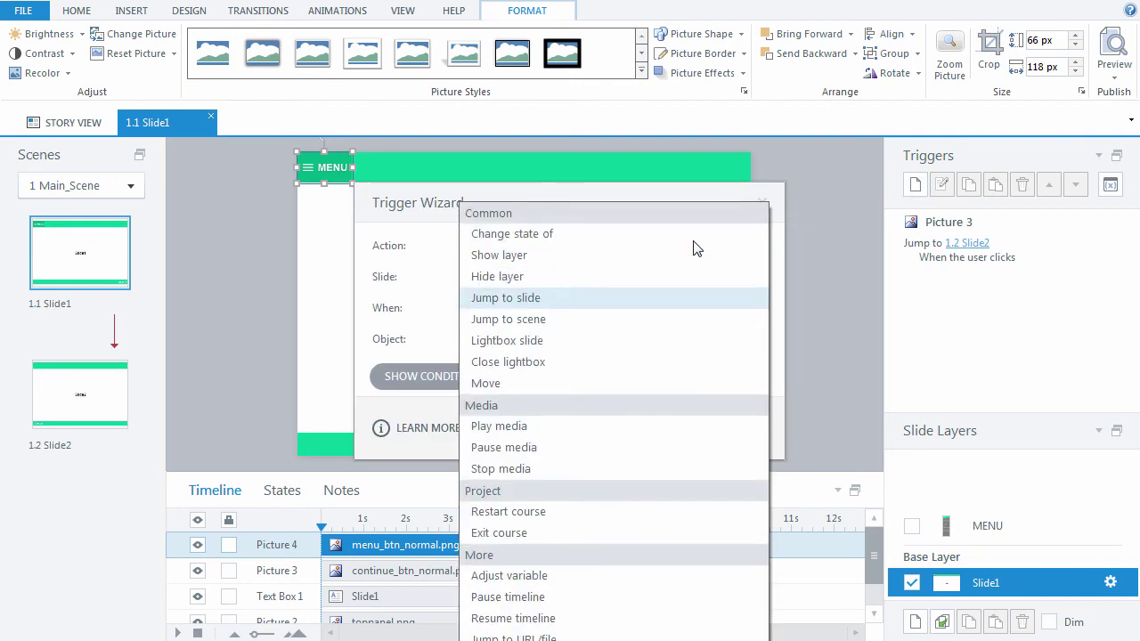
left_click(674, 259)
left_click(617, 281)
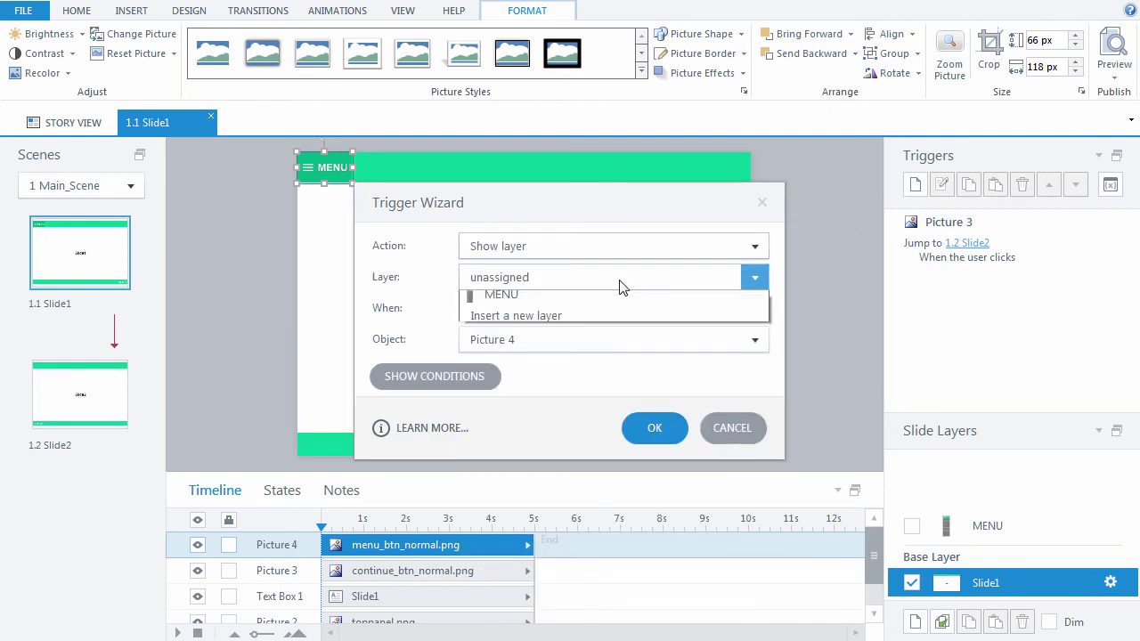
left_click(597, 326)
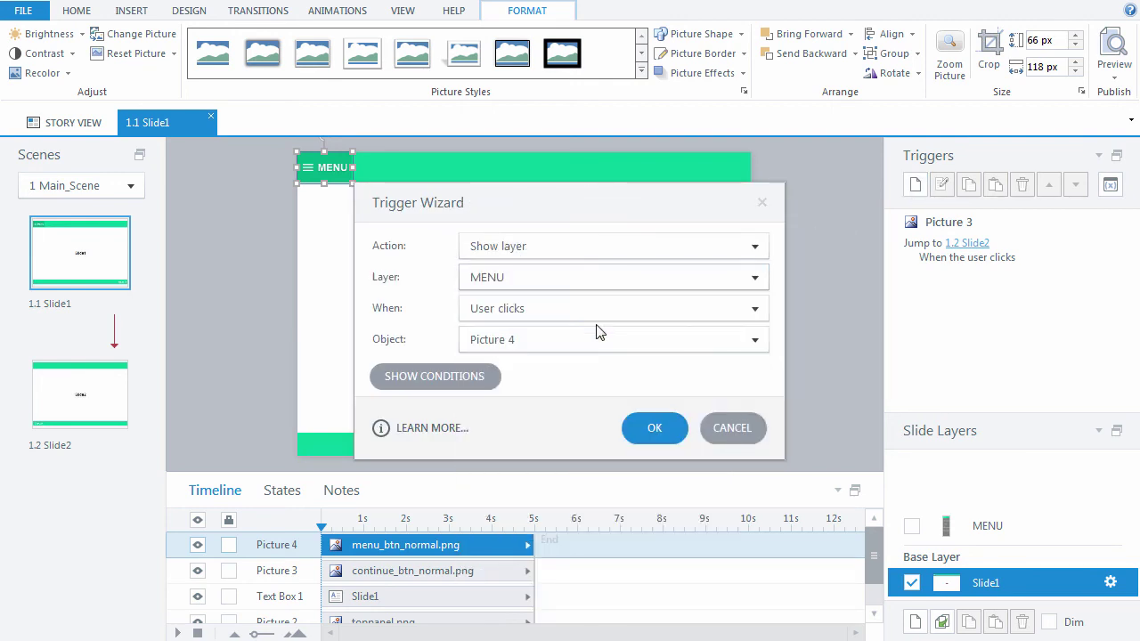
left_click(659, 430)
left_click(797, 396)
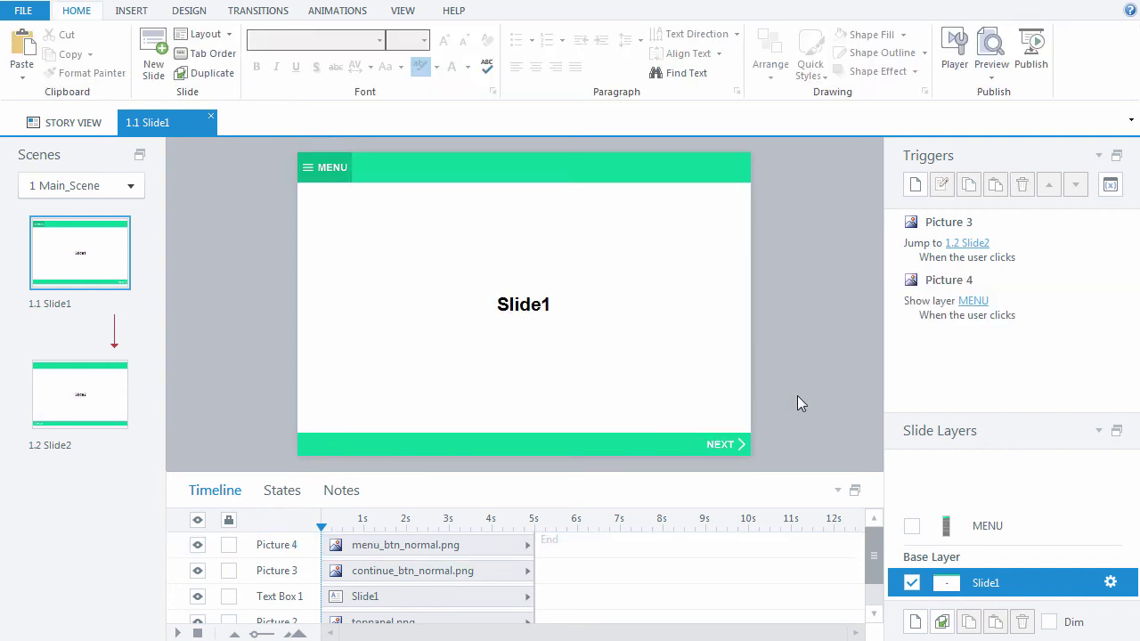
left_click(971, 528)
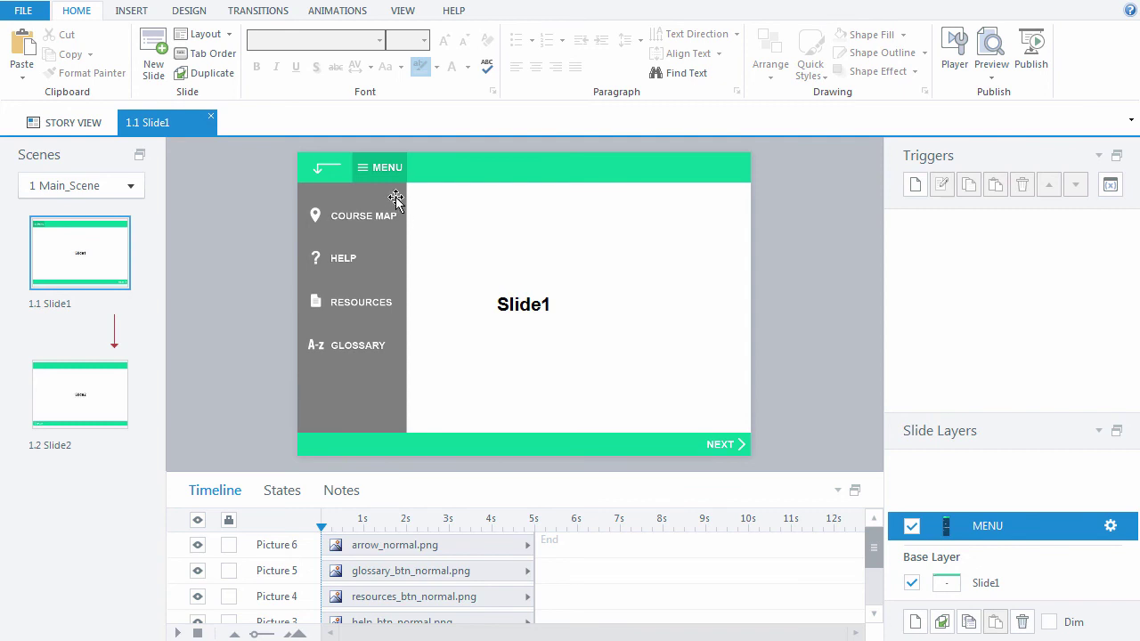
Step: Give Picture 6 a 'Hide layer This Layer' on-click trigger, then reopen Slide1
left_click(380, 172)
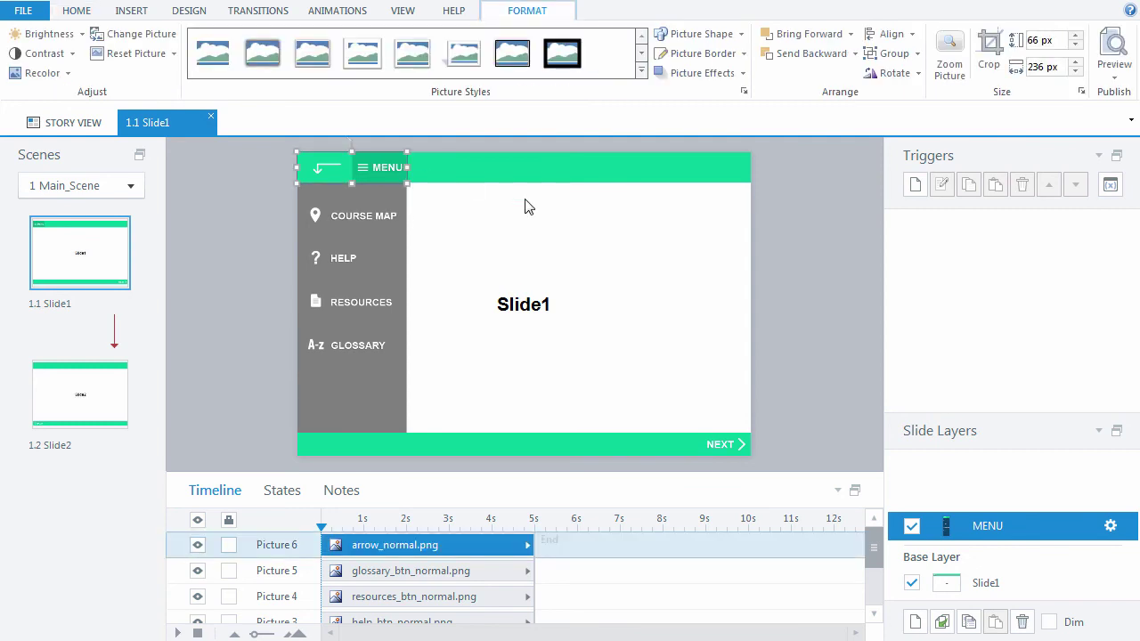
left_click(915, 184)
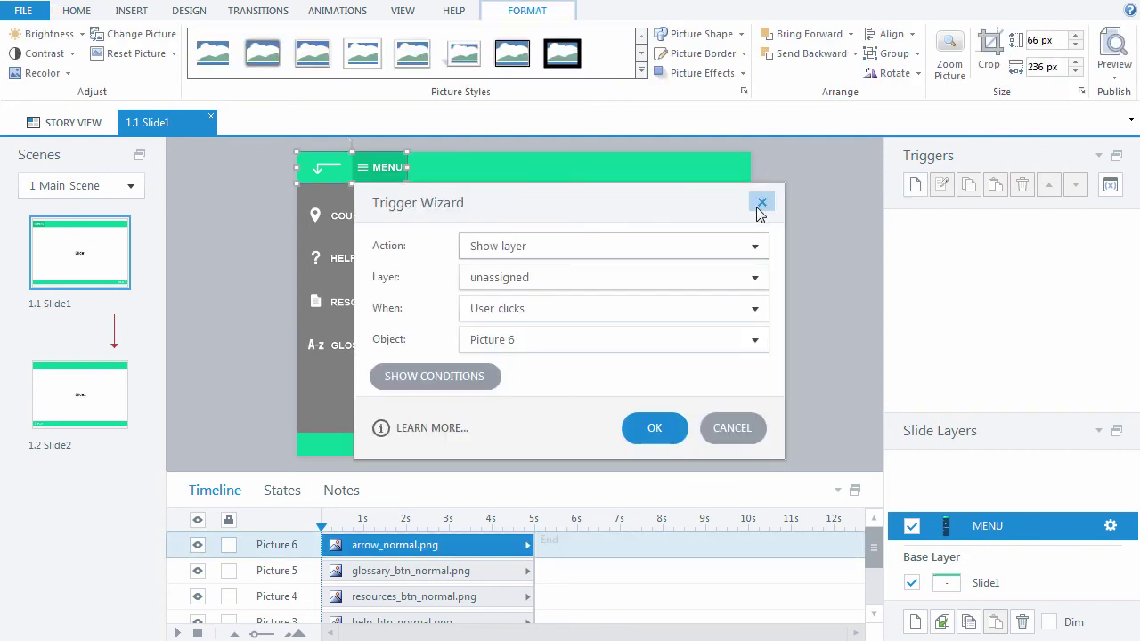
left_click(600, 254)
left_click(595, 276)
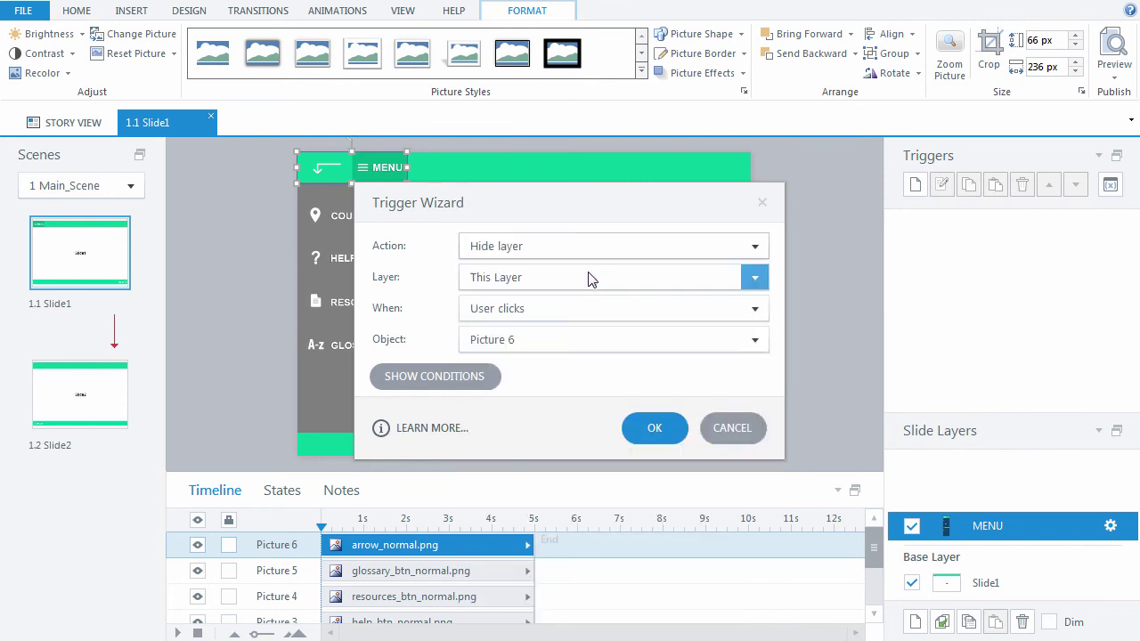
left_click(591, 278)
left_click(569, 323)
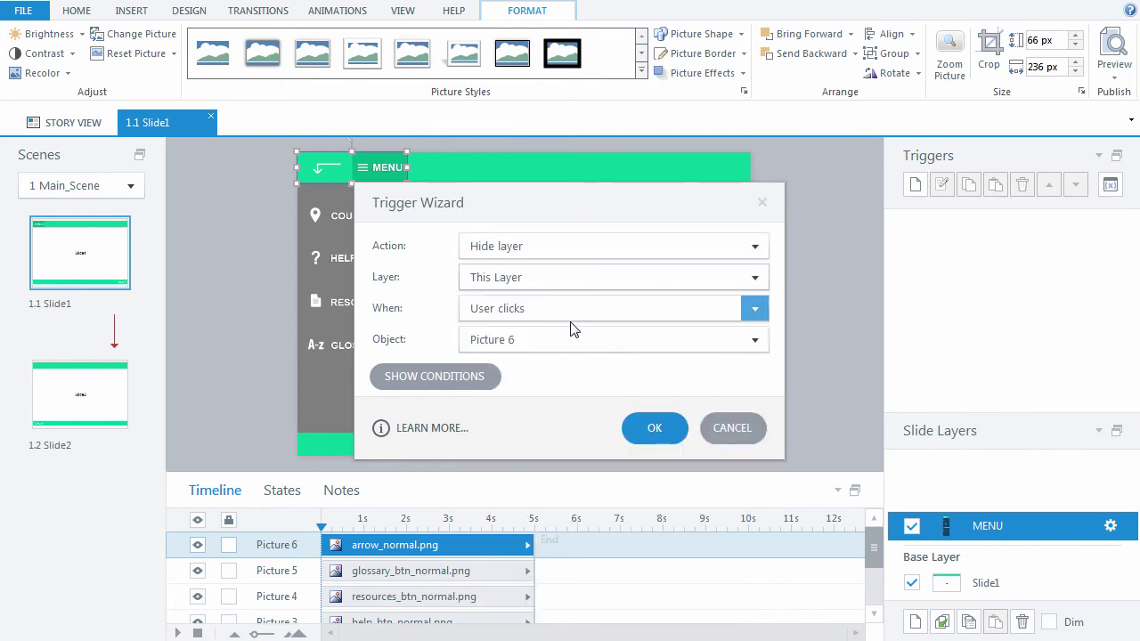
left_click(650, 428)
left_click(818, 351)
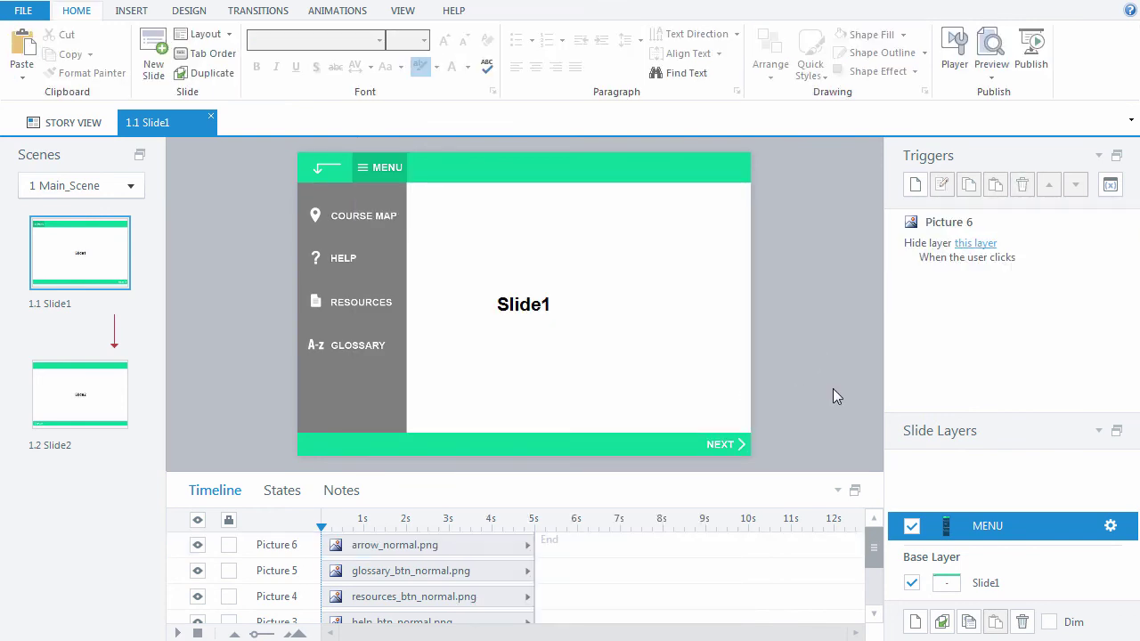
left_click(1001, 592)
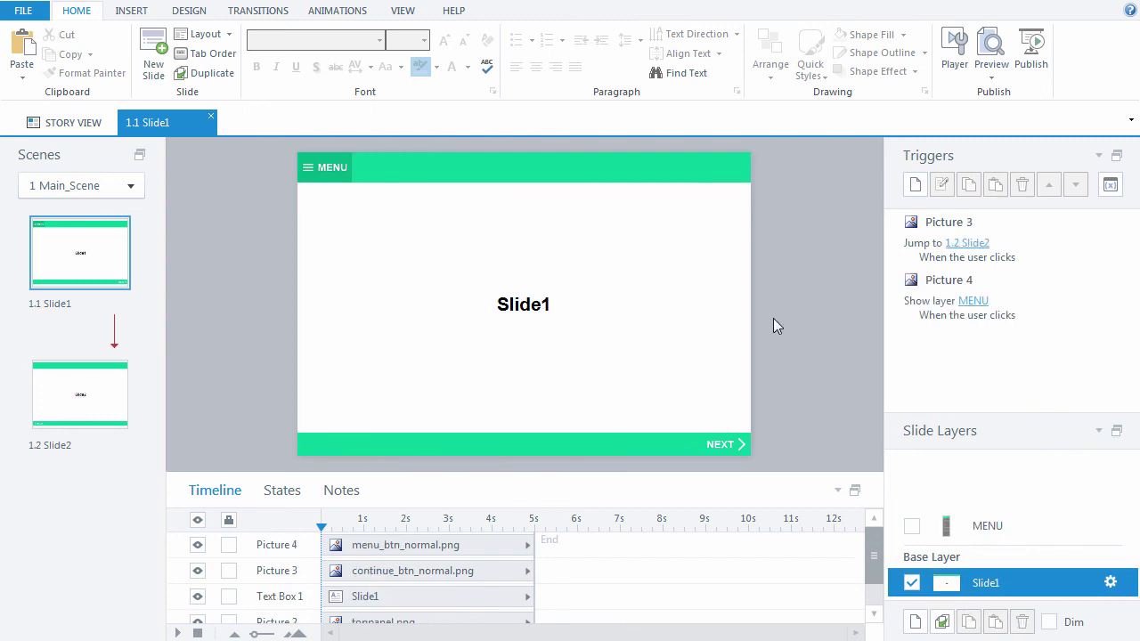
left_click(991, 67)
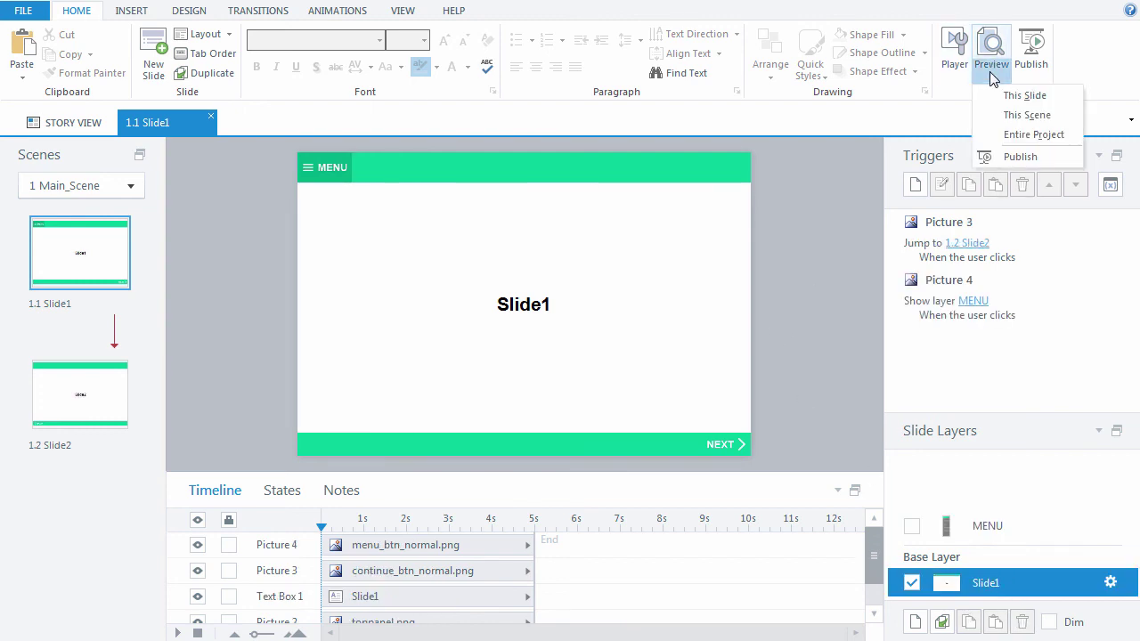
left_click(989, 96)
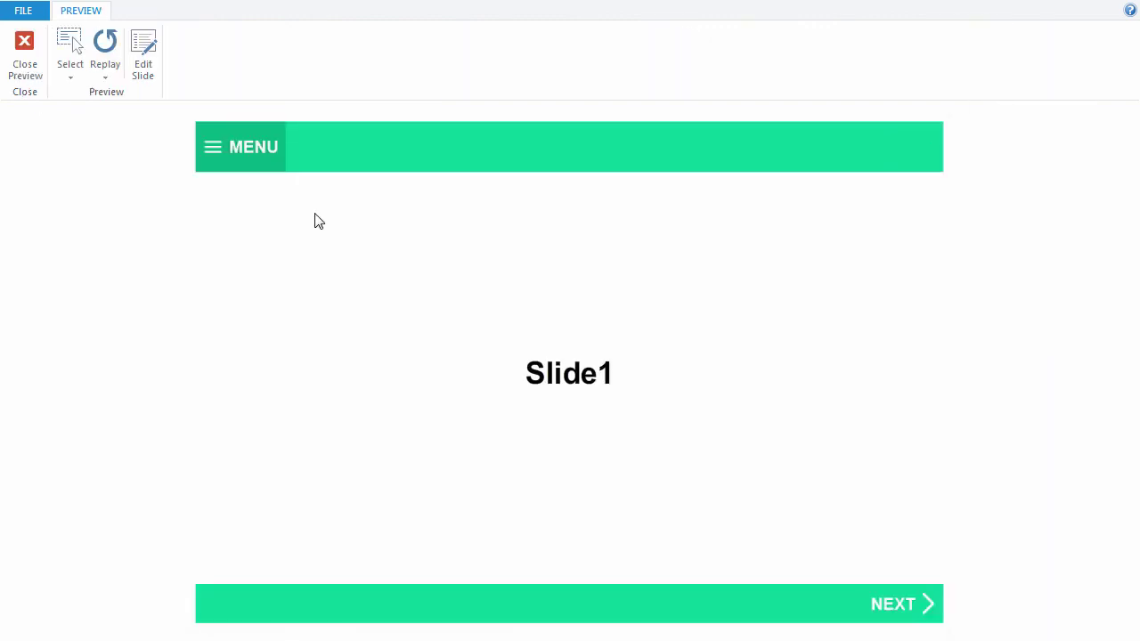
left_click(241, 152)
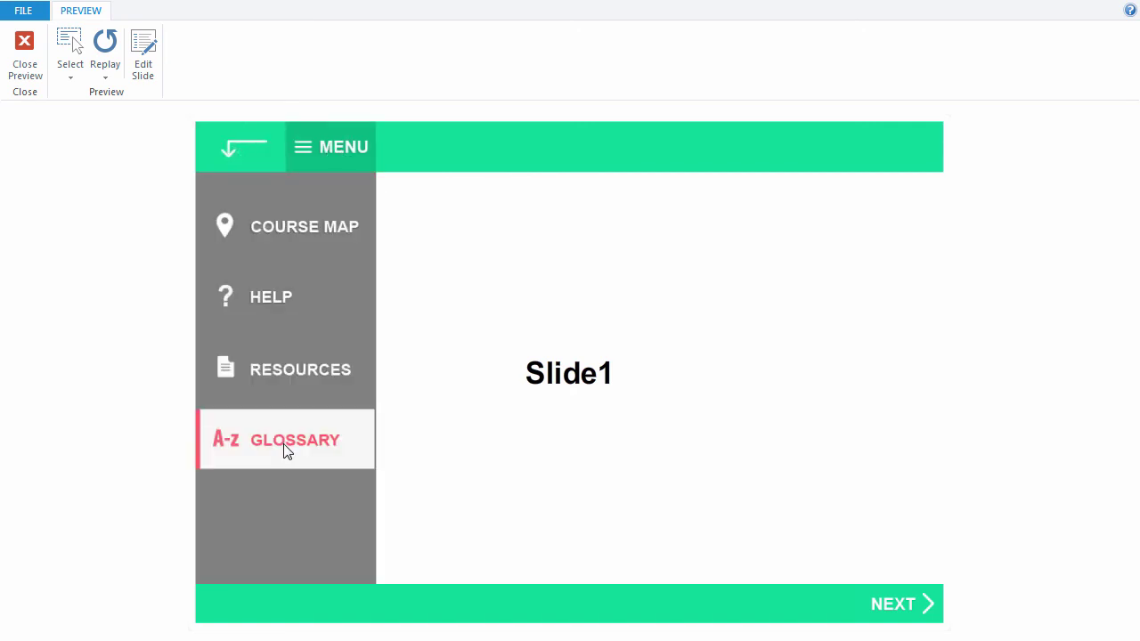
left_click(319, 144)
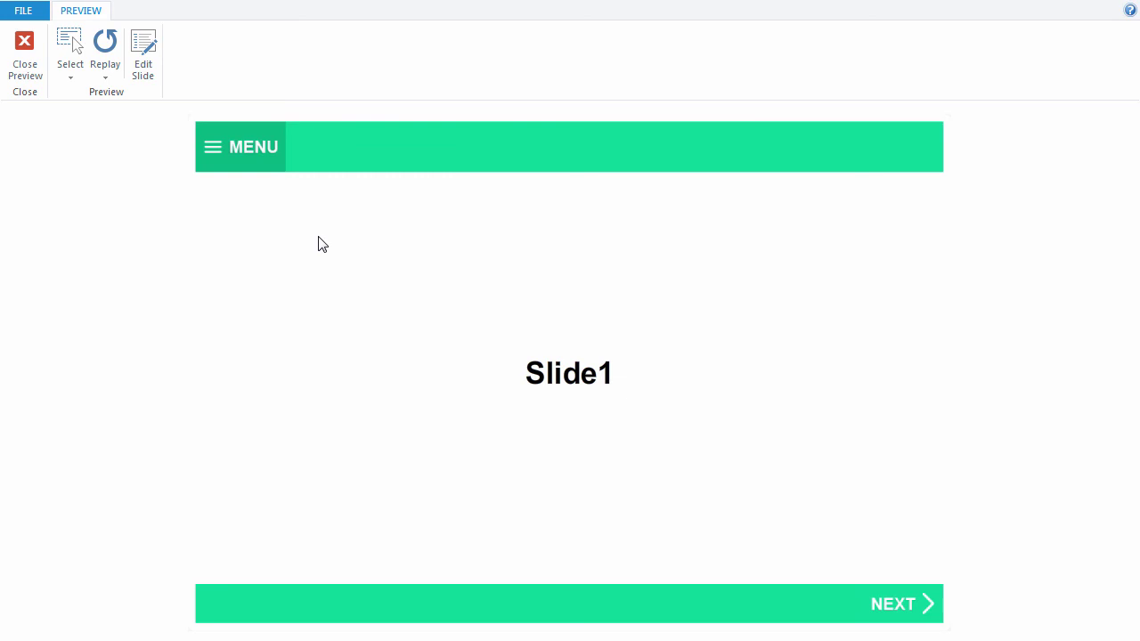
left_click(250, 162)
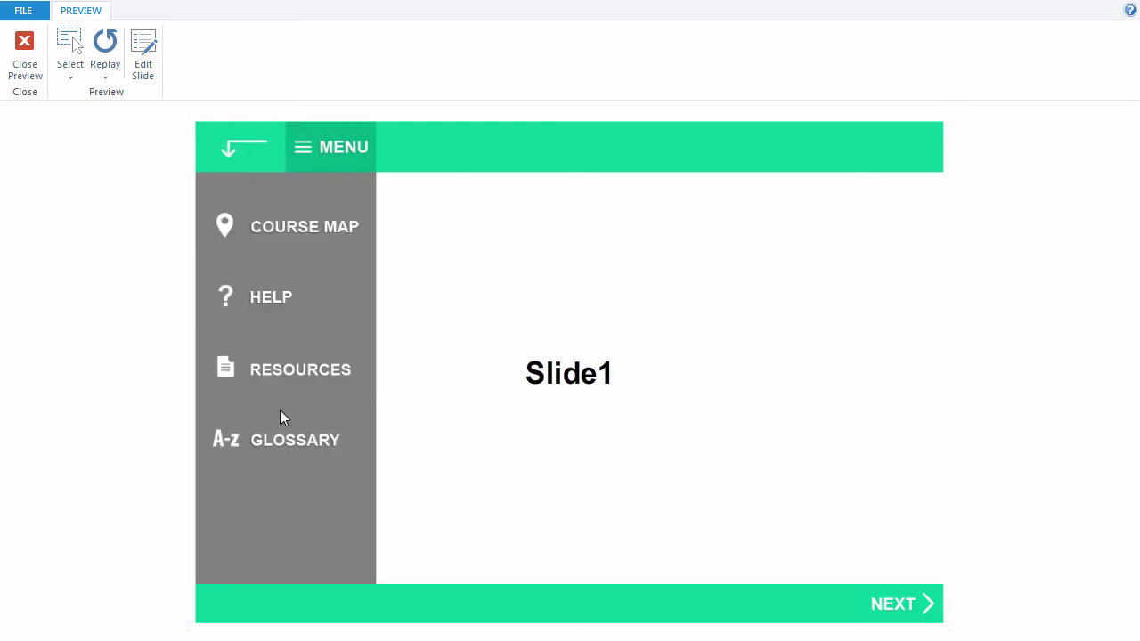
left_click(318, 148)
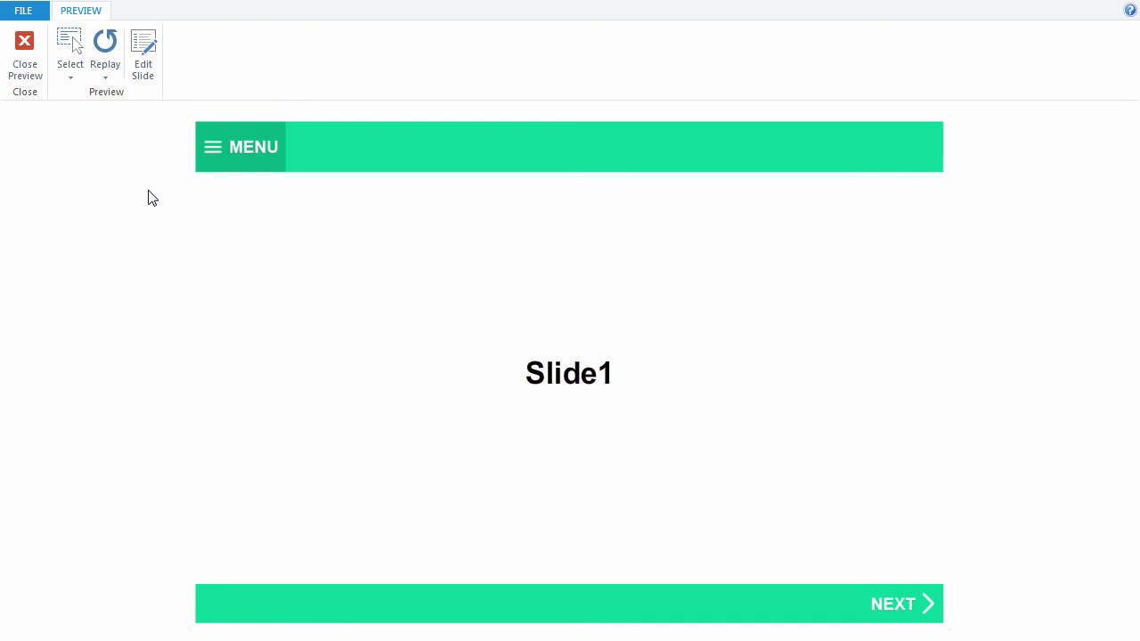
left_click(25, 49)
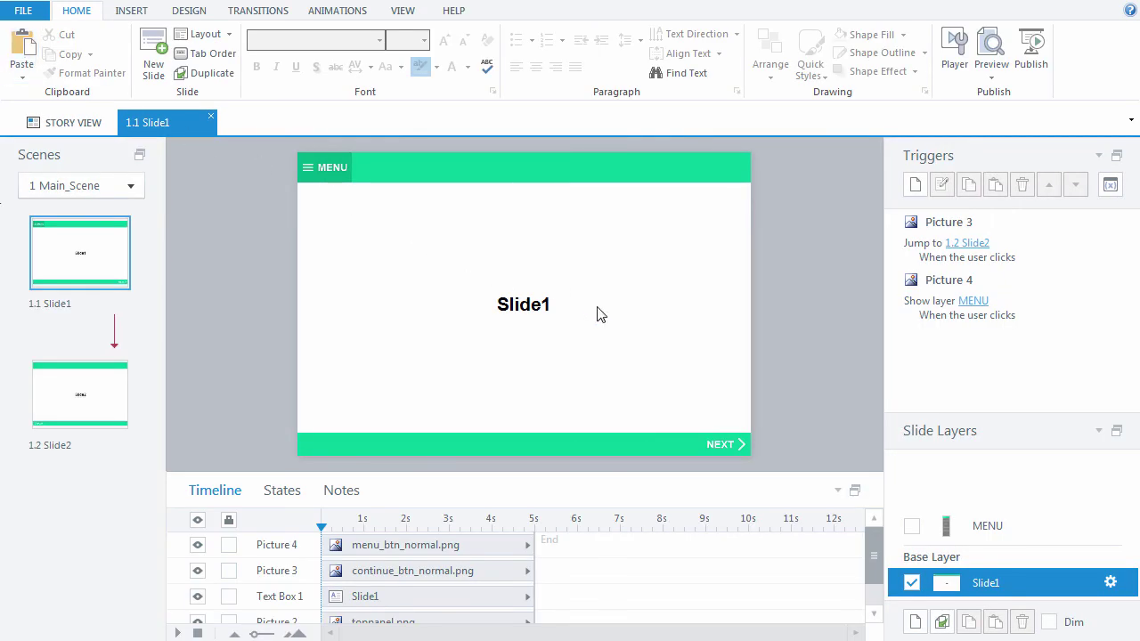